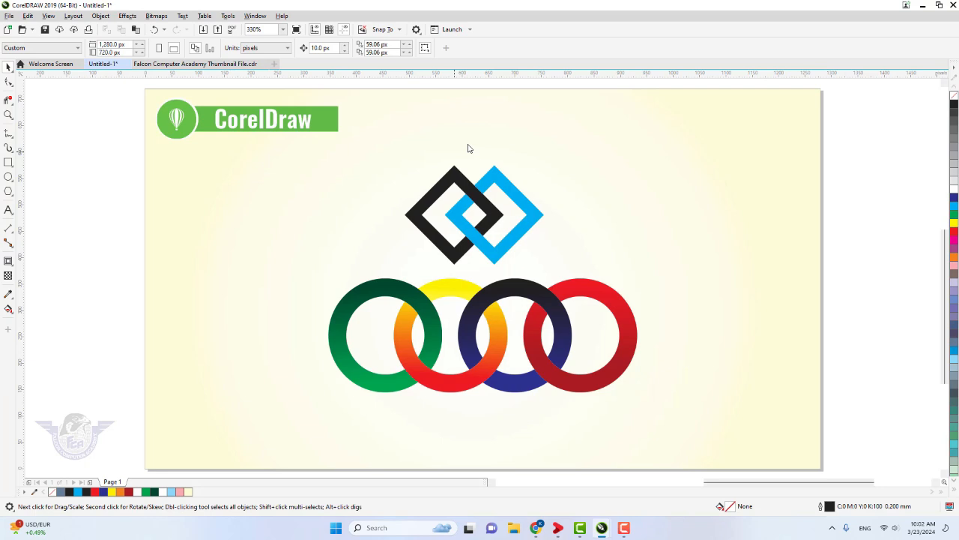
# Step: Insert one new 1,280 by 720 pixel page after page 1
pyautogui.click(468, 147)
pyautogui.press('pagedown')
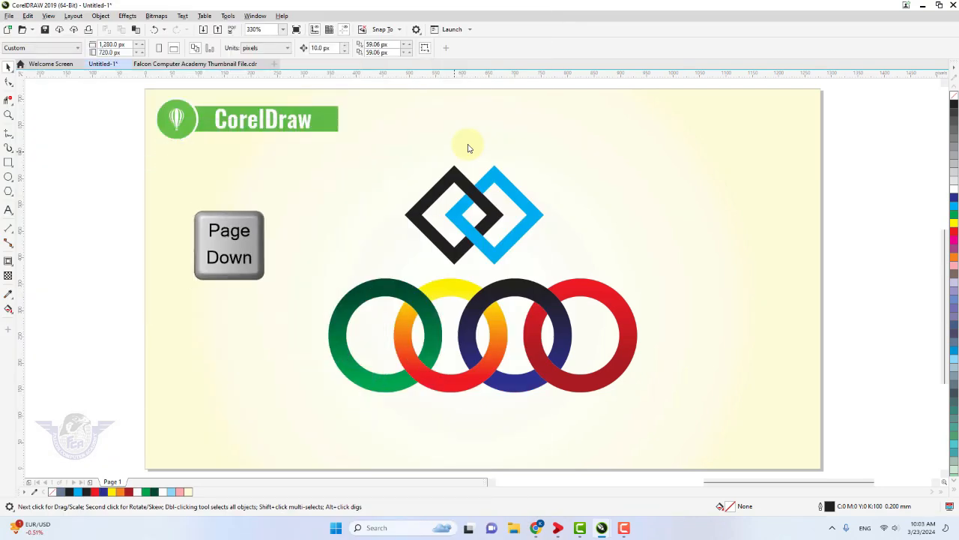
pyautogui.hotkey('ctrl', 'n')
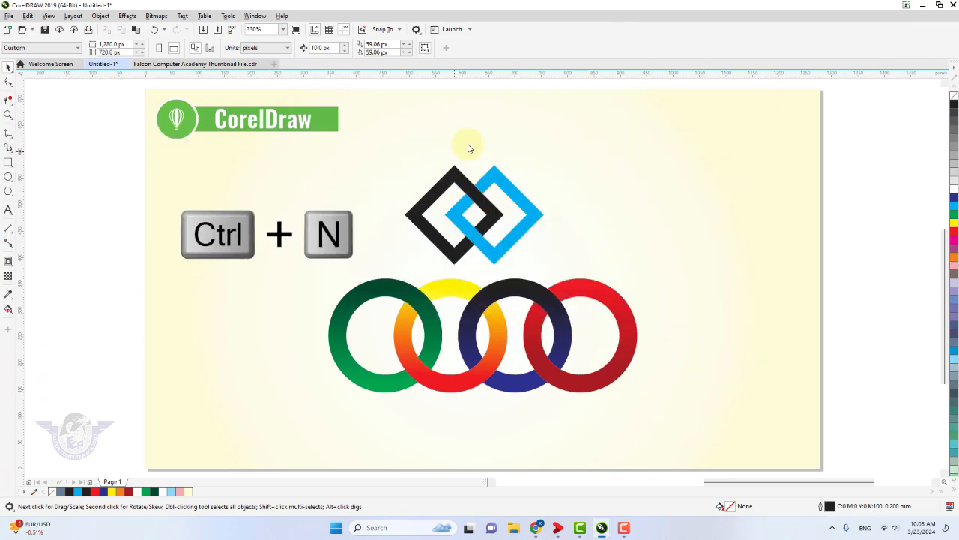
pyautogui.hotkey('ctrl', 'n')
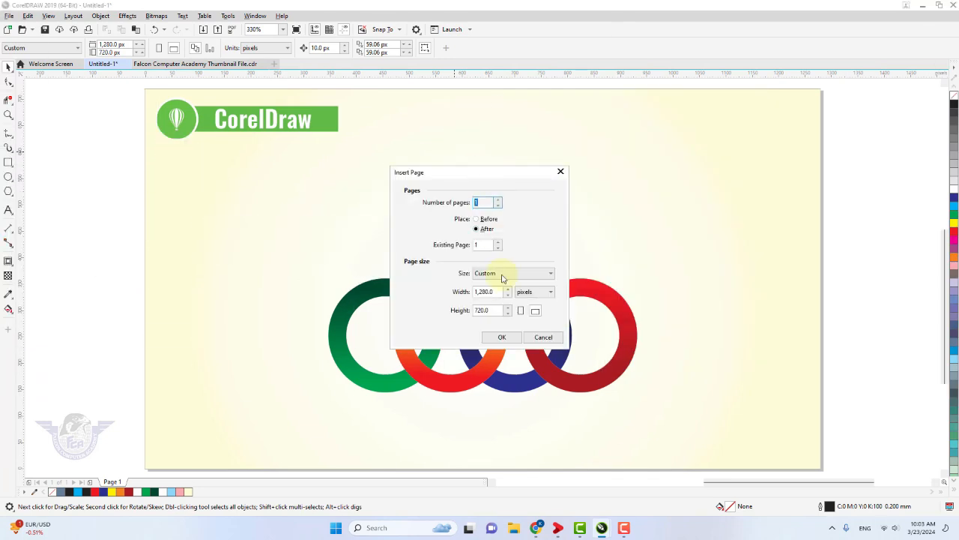
pyautogui.click(501, 337)
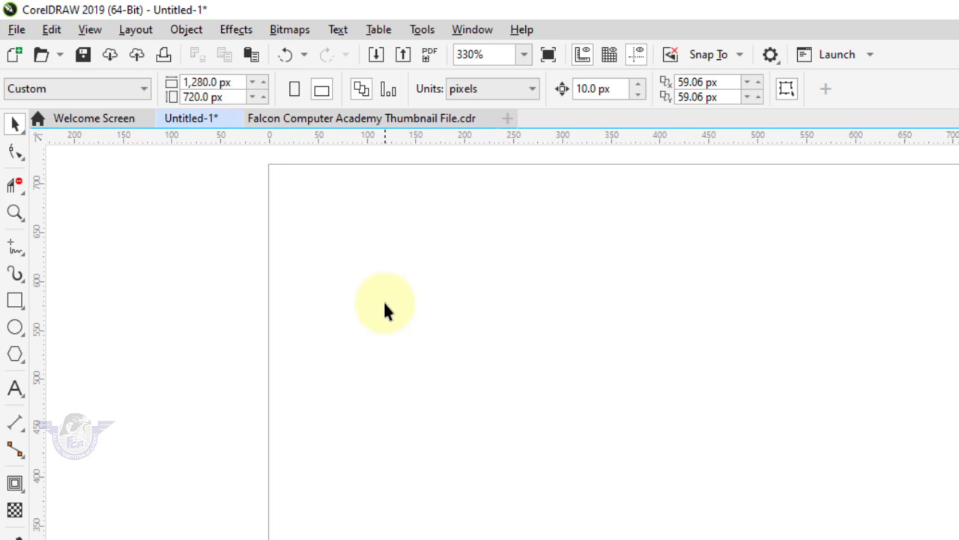
# Step: Draw a square about 327 px wide on the blank page with the Rectangle tool
pyautogui.click(15, 301)
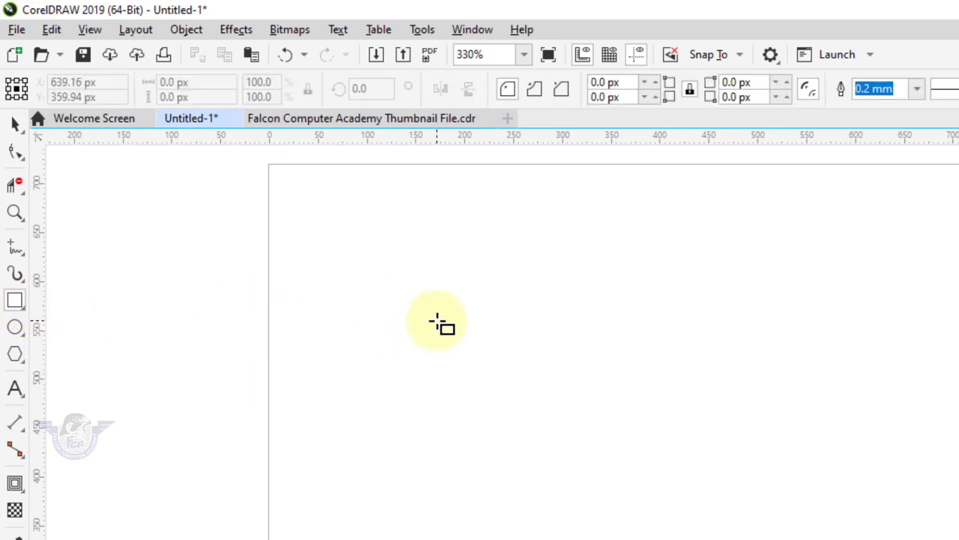
pyautogui.moveTo(437, 321); pyautogui.dragTo(564, 514)
pyautogui.moveTo(501, 459); pyautogui.dragTo(576, 539)
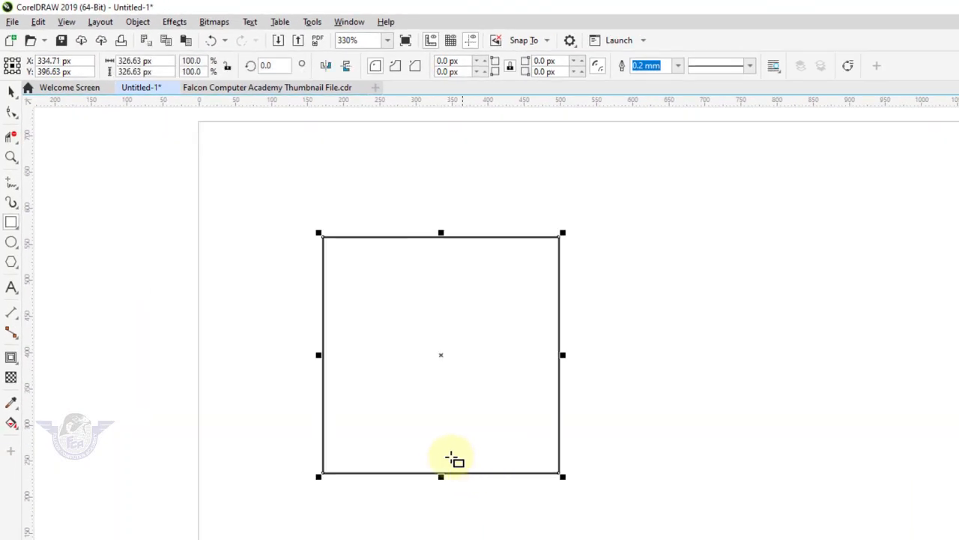
# Step: Set the square's rotation angle to 315 degrees so it stands as a diamond
pyautogui.click(12, 95)
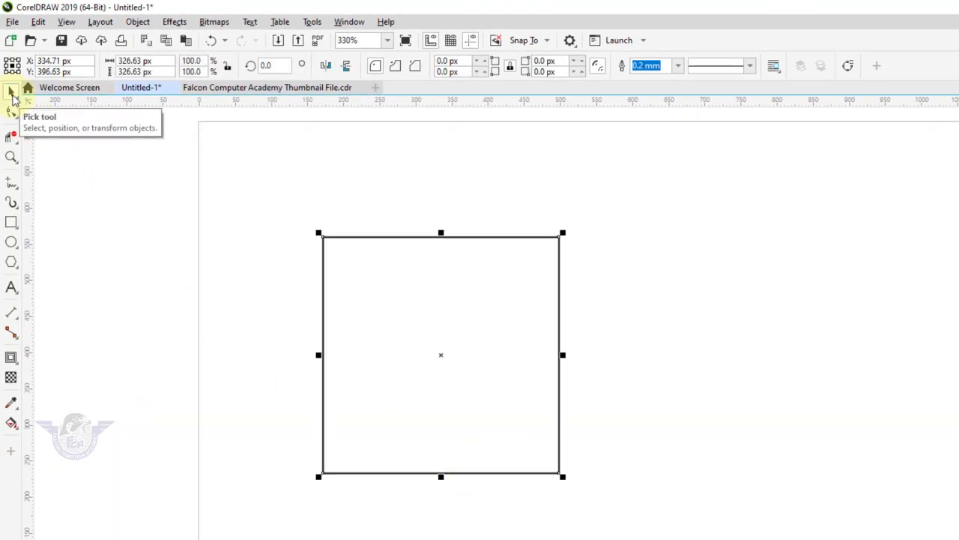
pyautogui.click(277, 65)
pyautogui.write('3')
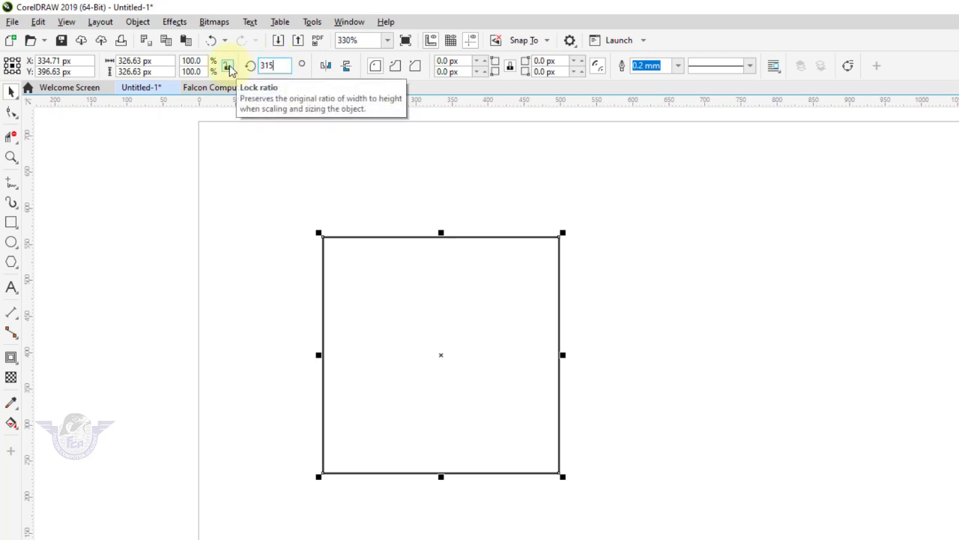
pyautogui.write('15')
pyautogui.press('Return')
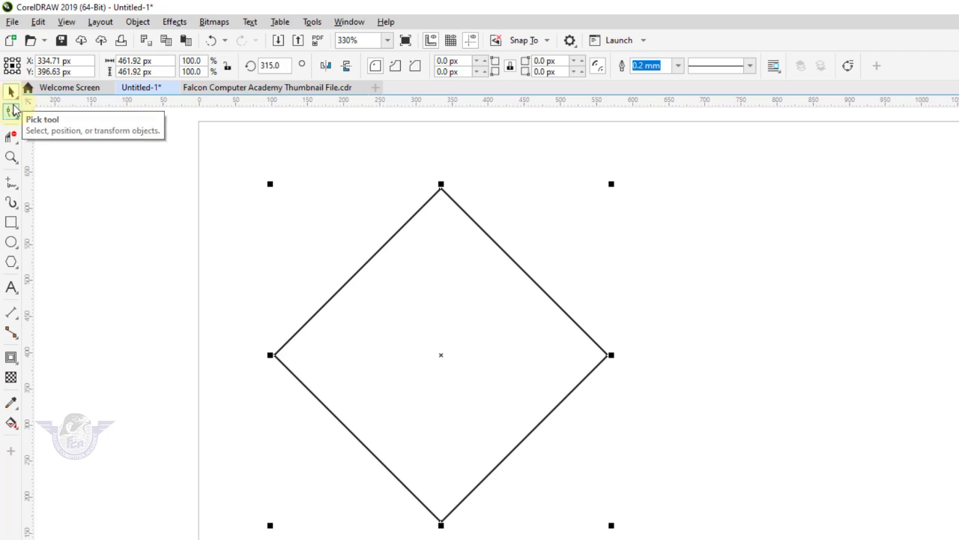
# Step: Add a one-step inward contour to the diamond with an offset of about 46 px
pyautogui.click(16, 361)
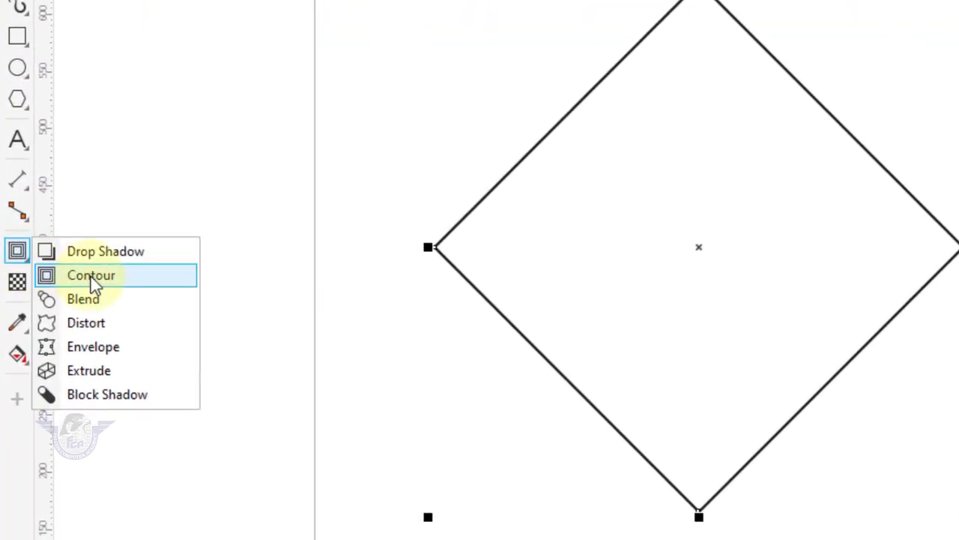
pyautogui.click(90, 275)
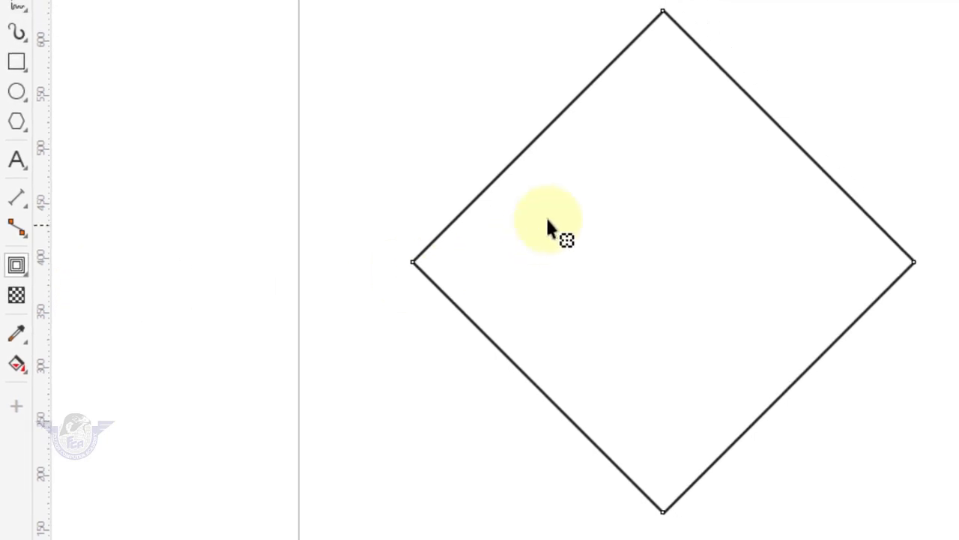
pyautogui.moveTo(450, 212); pyautogui.dragTo(450, 216)
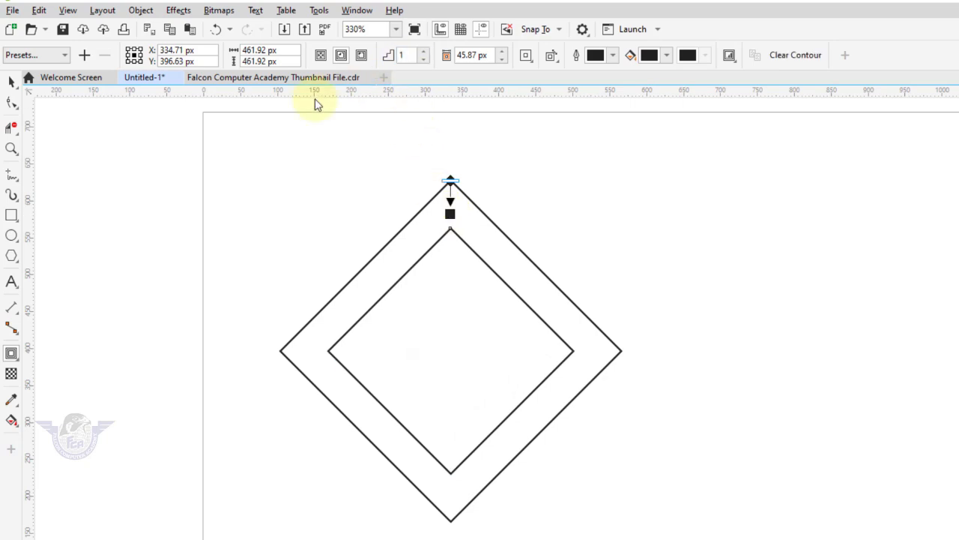
# Step: Break the contour apart so that the inner and outer diamonds are separate objects
pyautogui.click(12, 83)
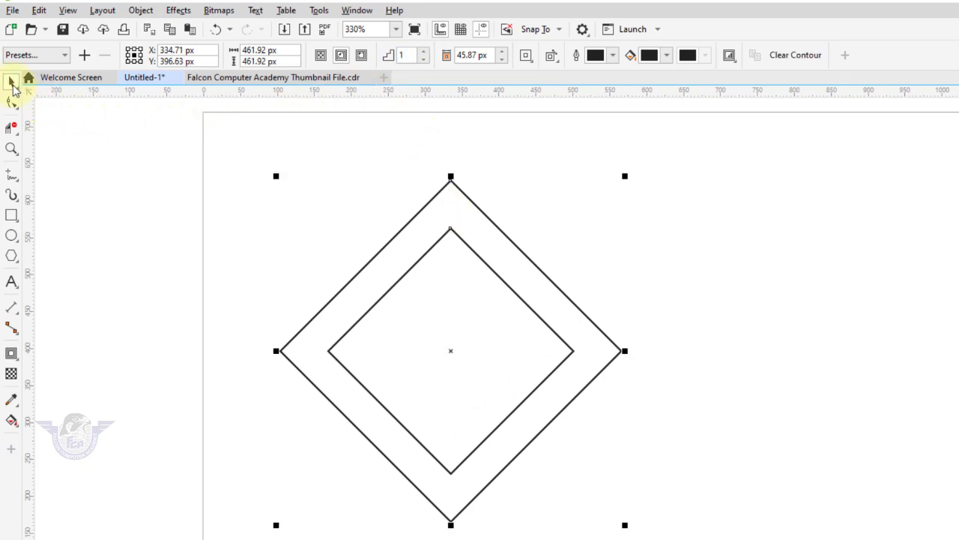
pyautogui.rightClick(471, 235)
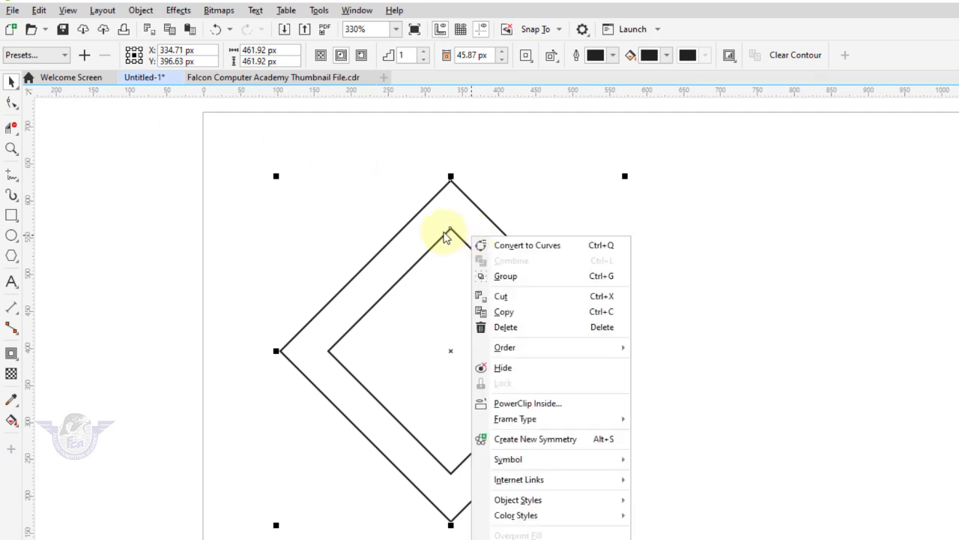
pyautogui.click(444, 236)
pyautogui.rightClick(444, 234)
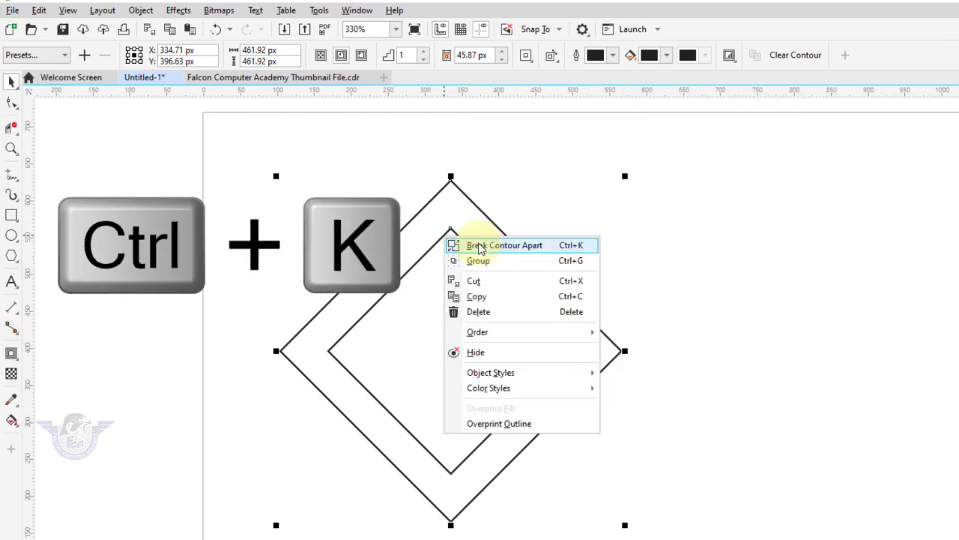
pyautogui.click(480, 247)
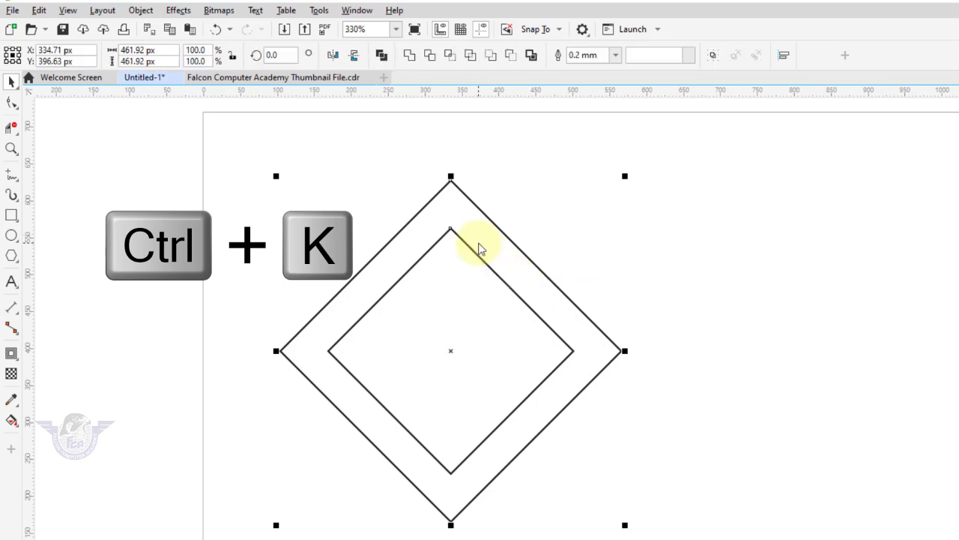
# Step: Test that the inner diamond is separate by moving it away, and undo the move
pyautogui.click(155, 181)
pyautogui.moveTo(422, 322); pyautogui.dragTo(484, 357)
pyautogui.hotkey('ctrl', 'z')
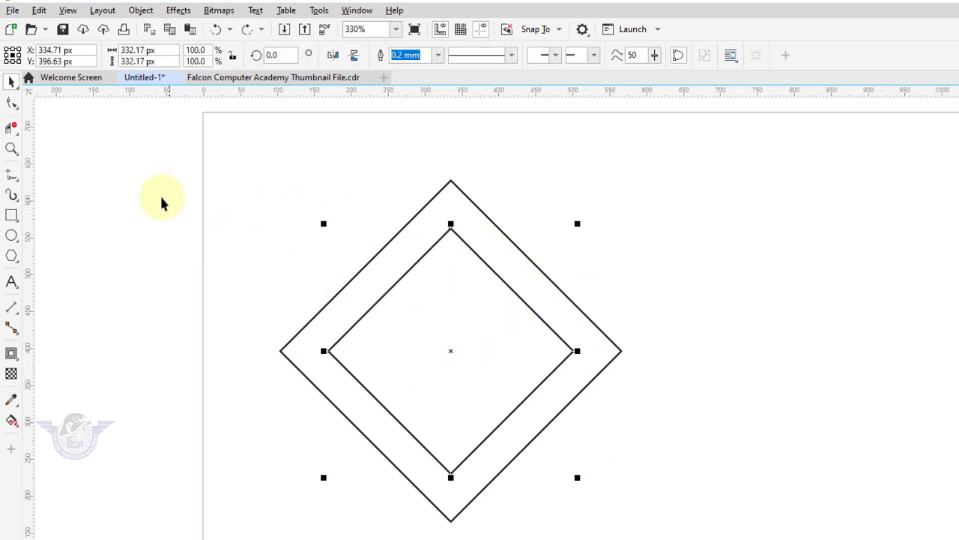
# Step: Select both diamonds and place a horizontally shifted duplicate, about 180 px to the right, overlapping the originals
pyautogui.click(182, 157)
pyautogui.moveTo(327, 276); pyautogui.dragTo(664, 536)
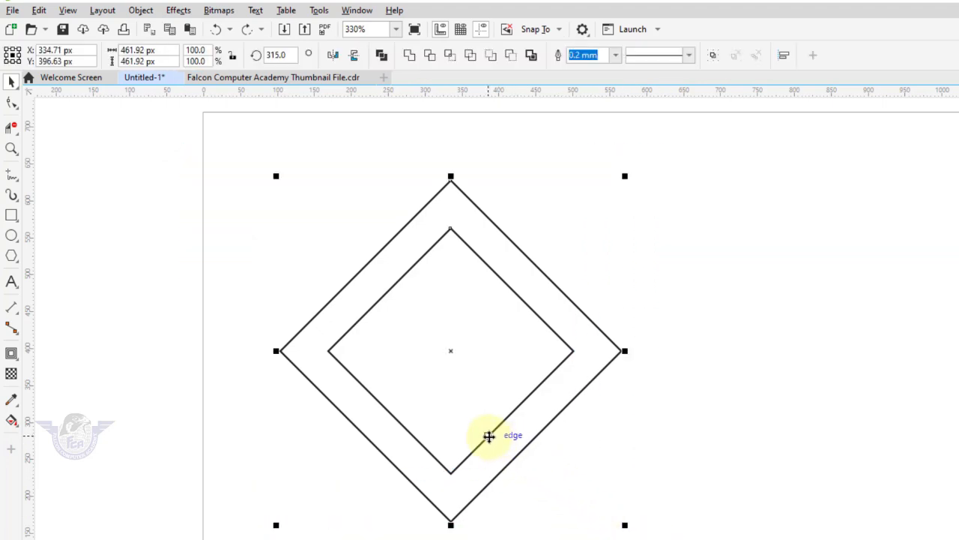
pyautogui.moveTo(503, 446); pyautogui.dragTo(621, 353)
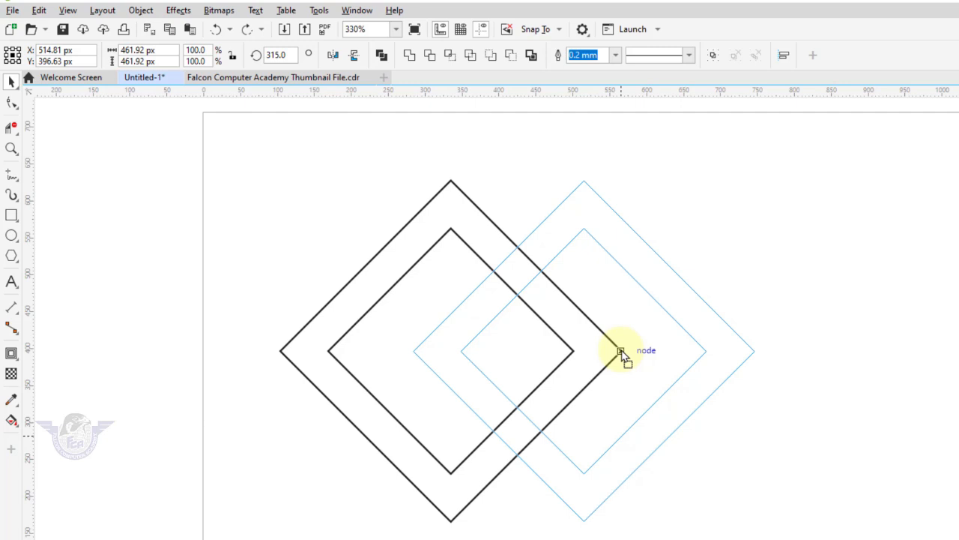
pyautogui.moveTo(622, 354); pyautogui.dragTo(621, 354)
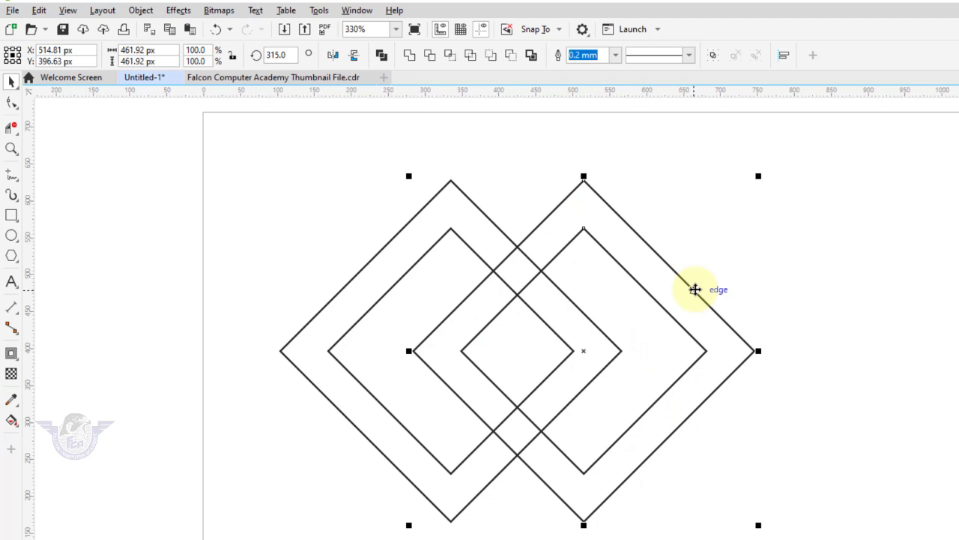
# Step: Remove the crossing line segments with Virtual Segment Delete so the two diamond frames interlace at their upper and lower overlaps
pyautogui.click(18, 135)
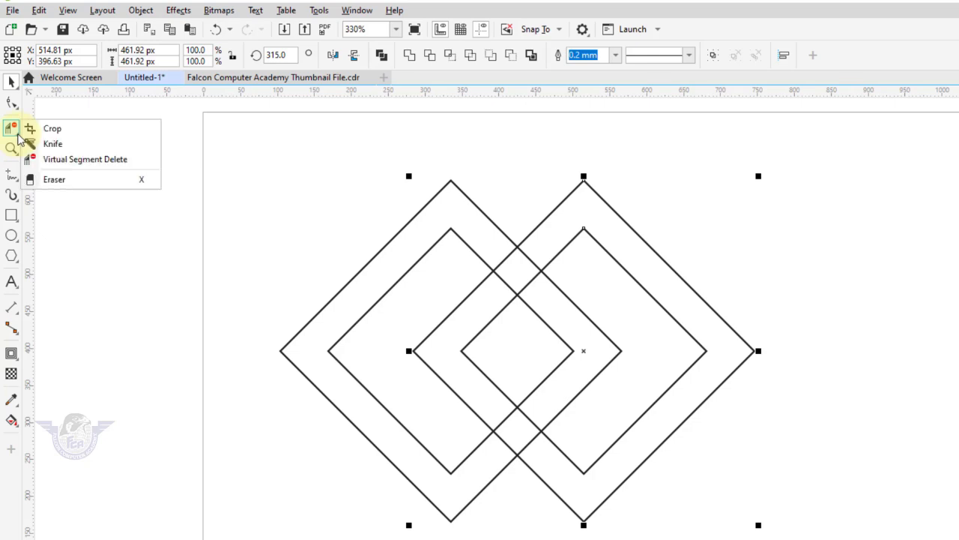
pyautogui.click(75, 159)
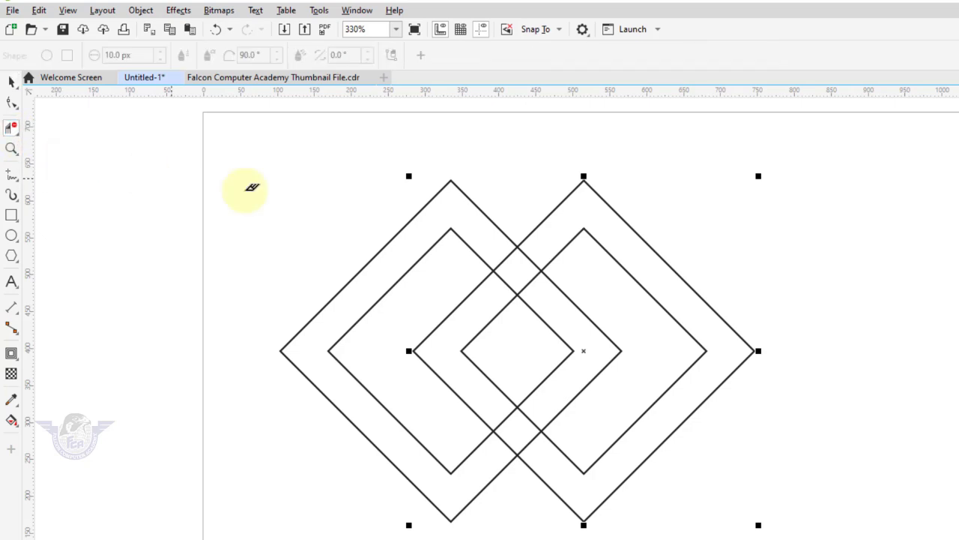
pyautogui.click(507, 261)
pyautogui.click(528, 284)
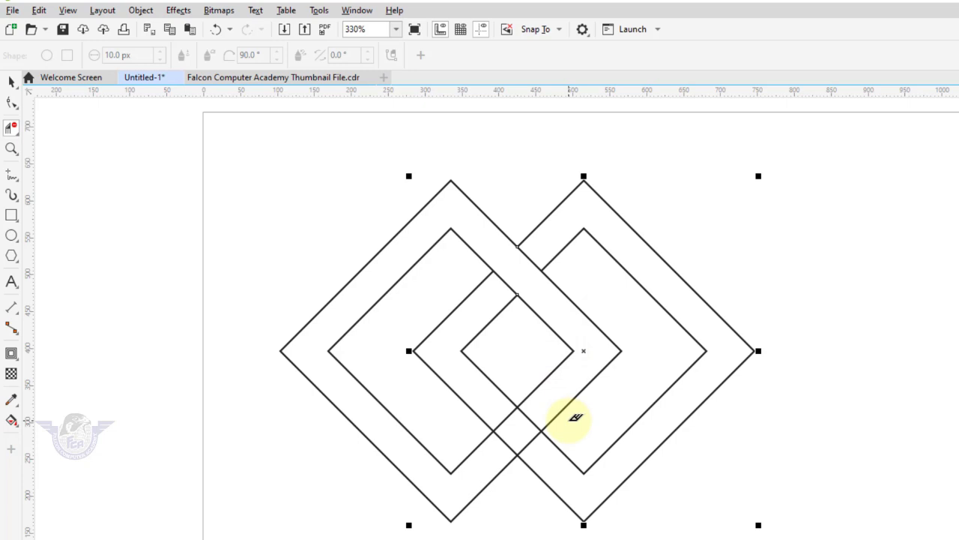
pyautogui.click(505, 420)
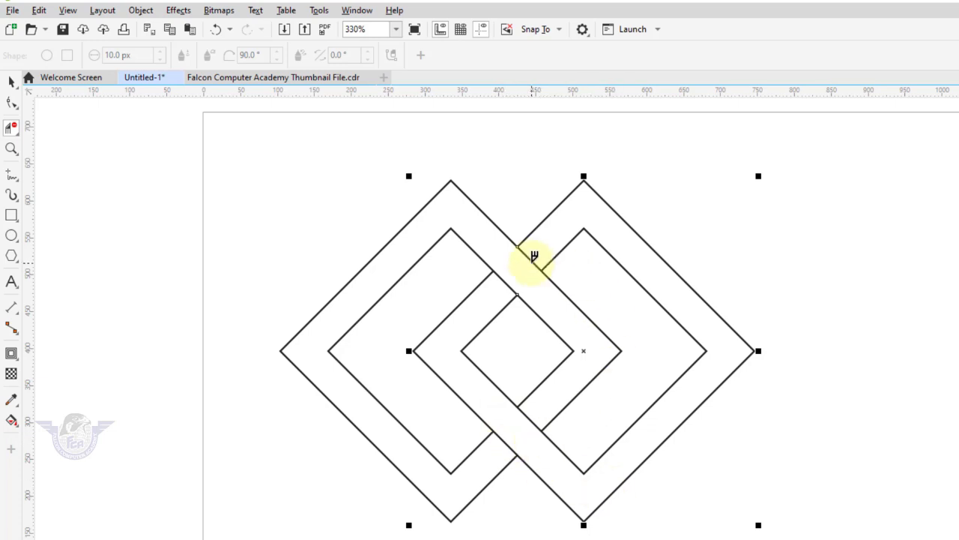
pyautogui.click(12, 81)
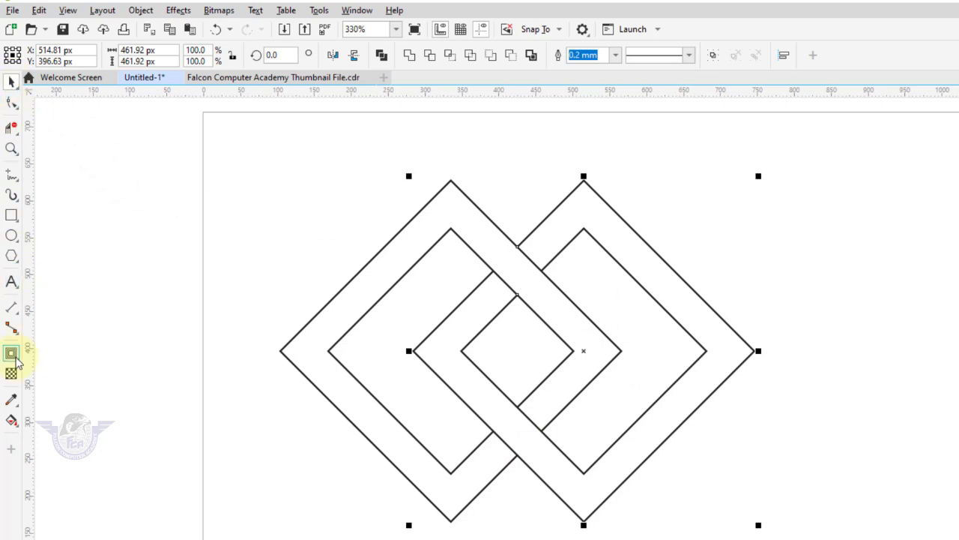
# Step: Apply Smart Fill to both interlaced frames, coloring the right one dark blue and the left one cyan
pyautogui.click(18, 425)
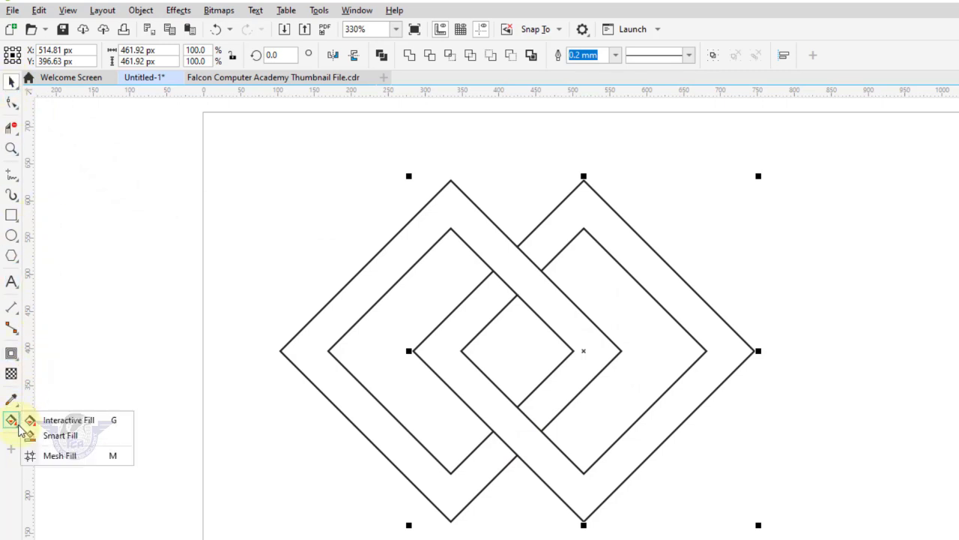
pyautogui.click(58, 435)
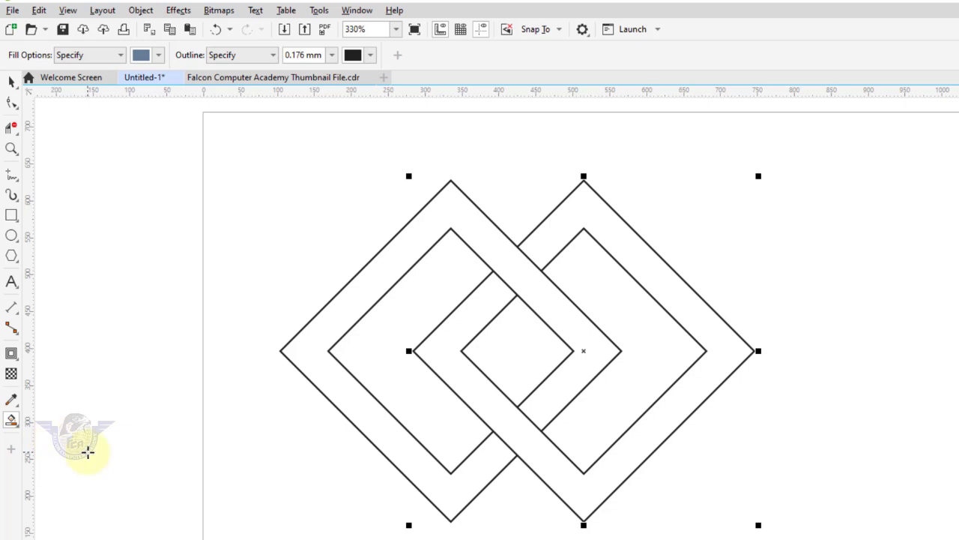
pyautogui.click(610, 233)
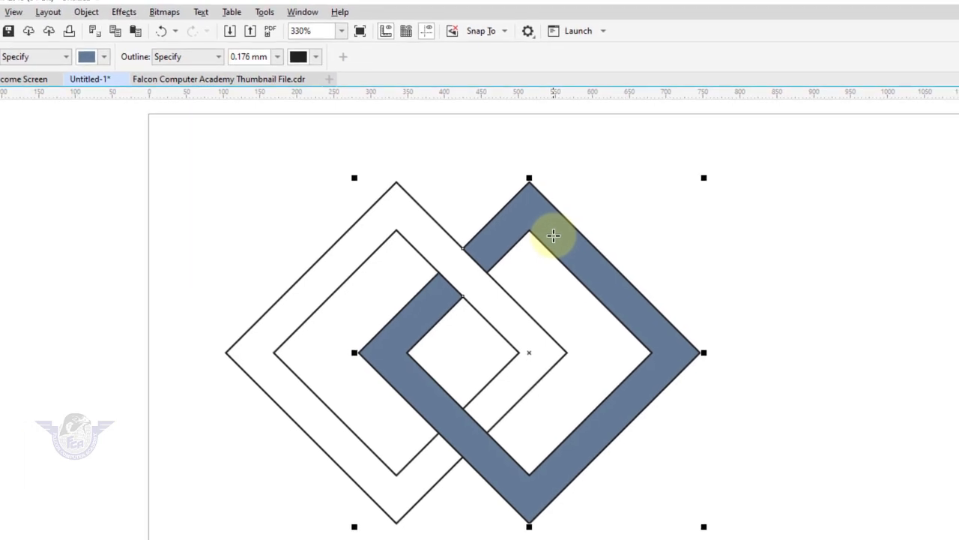
pyautogui.click(950, 282)
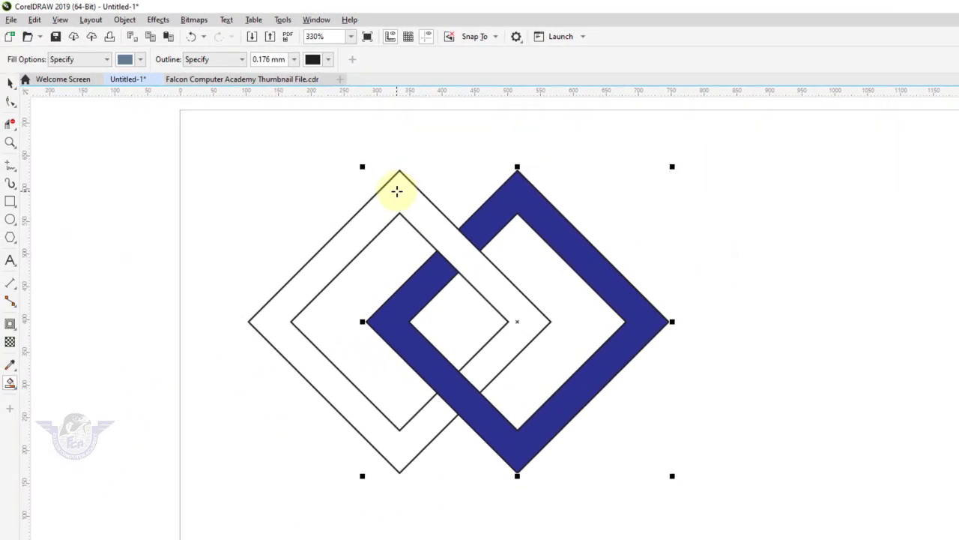
pyautogui.click(397, 191)
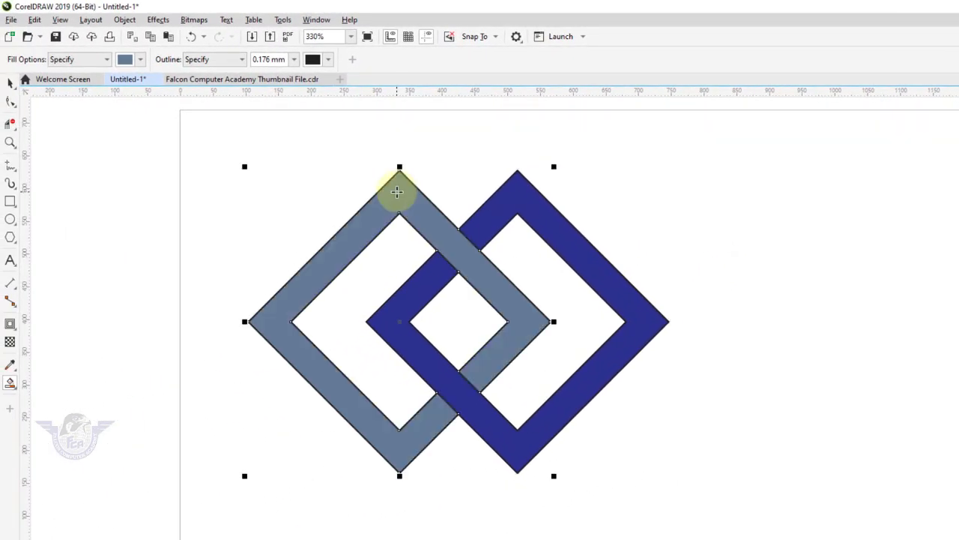
pyautogui.click(953, 259)
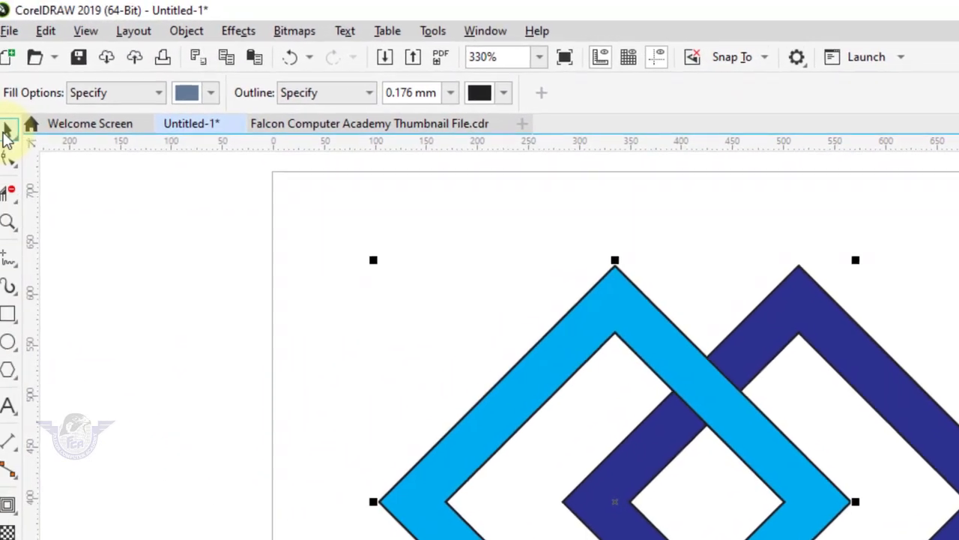
# Step: Select the entire interlaced diamond artwork and remove its outlines
pyautogui.click(7, 133)
pyautogui.moveTo(205, 200); pyautogui.dragTo(787, 532)
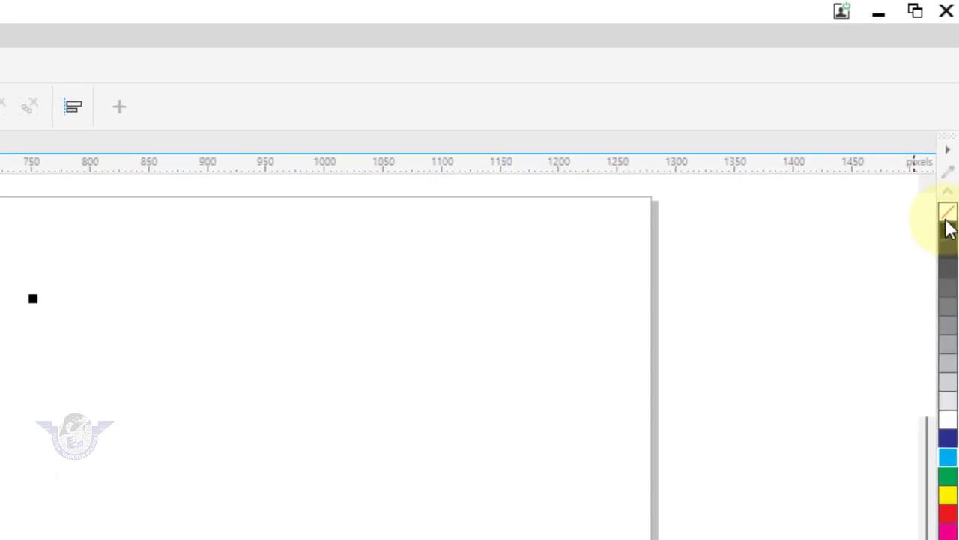
pyautogui.rightClick(952, 135)
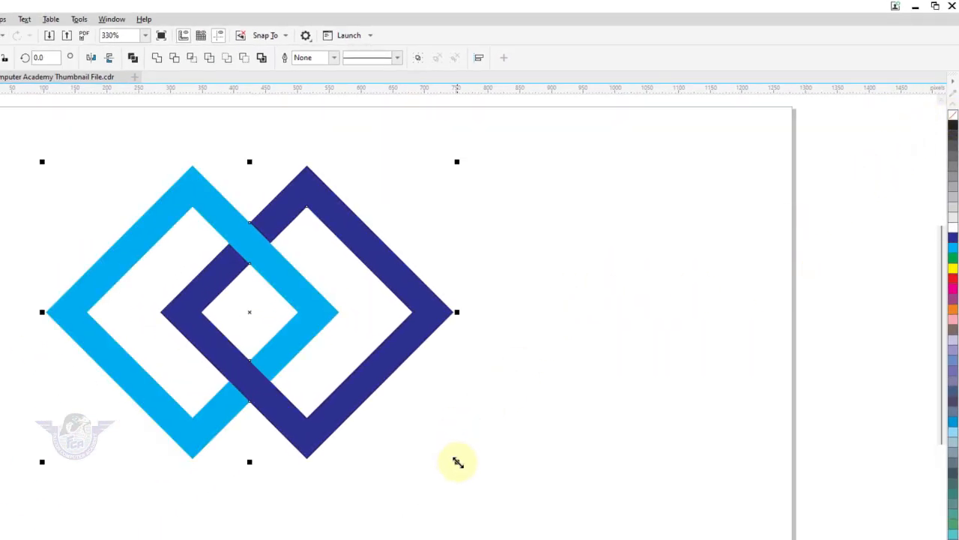
# Step: Scale the diamond artwork down to about 392 by 282 px and move it to the page's upper-left corner
pyautogui.moveTo(458, 463); pyautogui.dragTo(293, 371)
pyautogui.moveTo(199, 268); pyautogui.dragTo(145, 214)
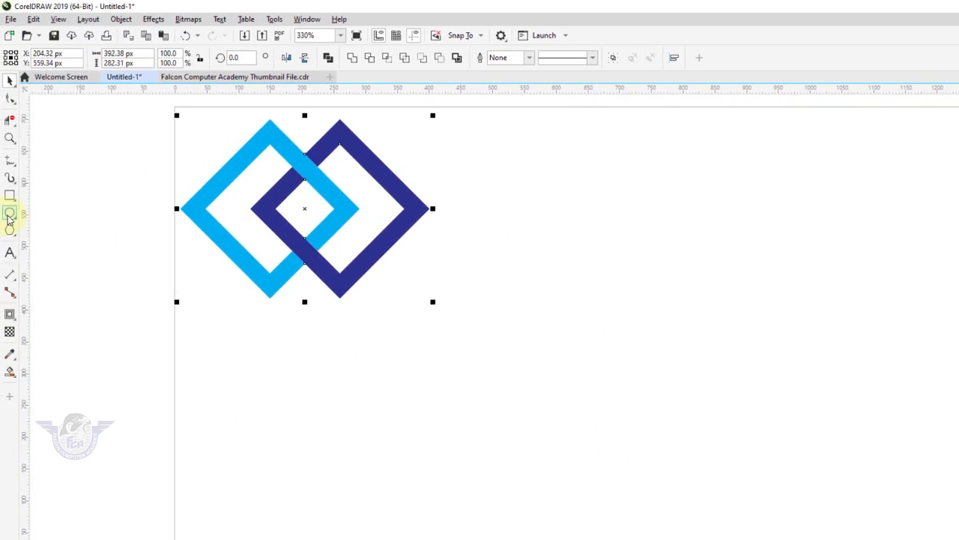
# Step: Draw a circle about 360 px in diameter below and right of the diamonds and add a one-step inside contour offset about 55 px
pyautogui.click(9, 215)
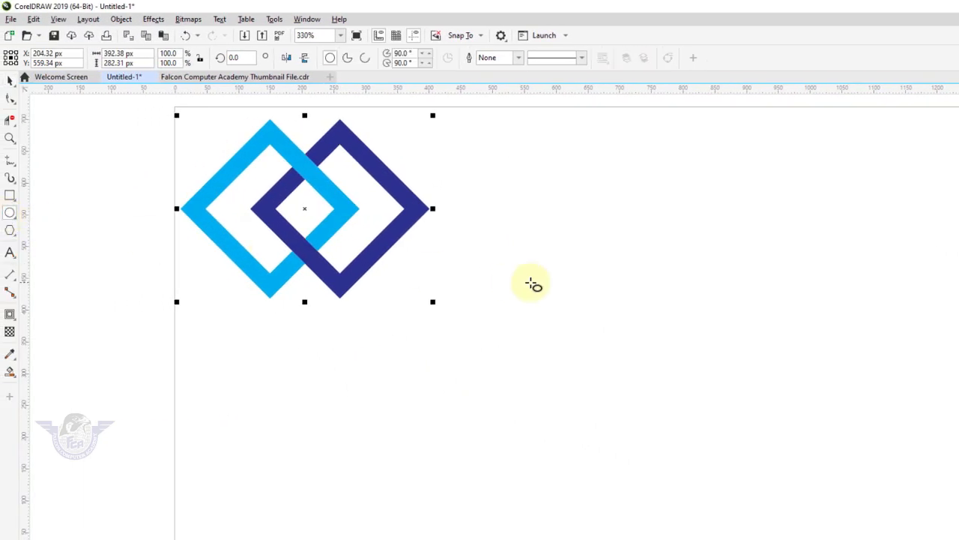
pyautogui.moveTo(529, 269); pyautogui.dragTo(674, 498)
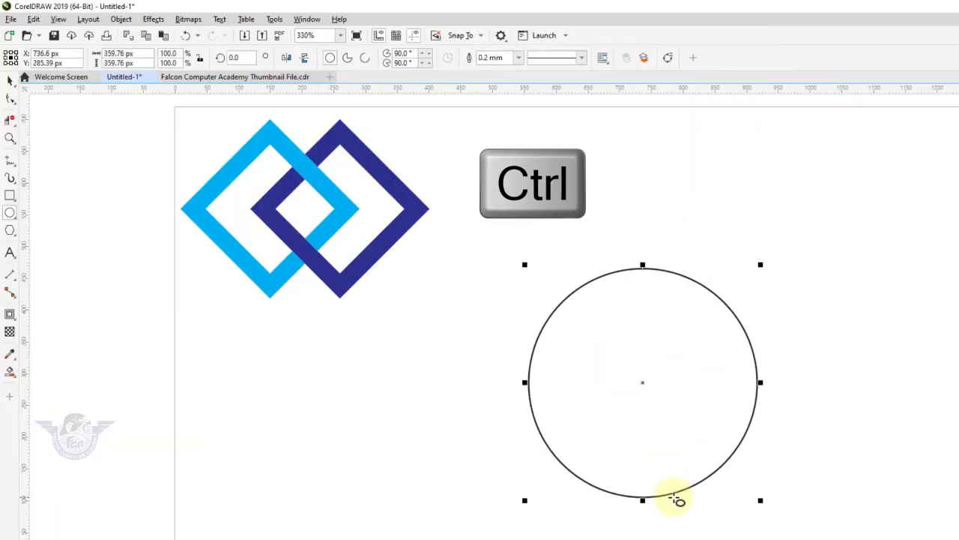
pyautogui.click(9, 84)
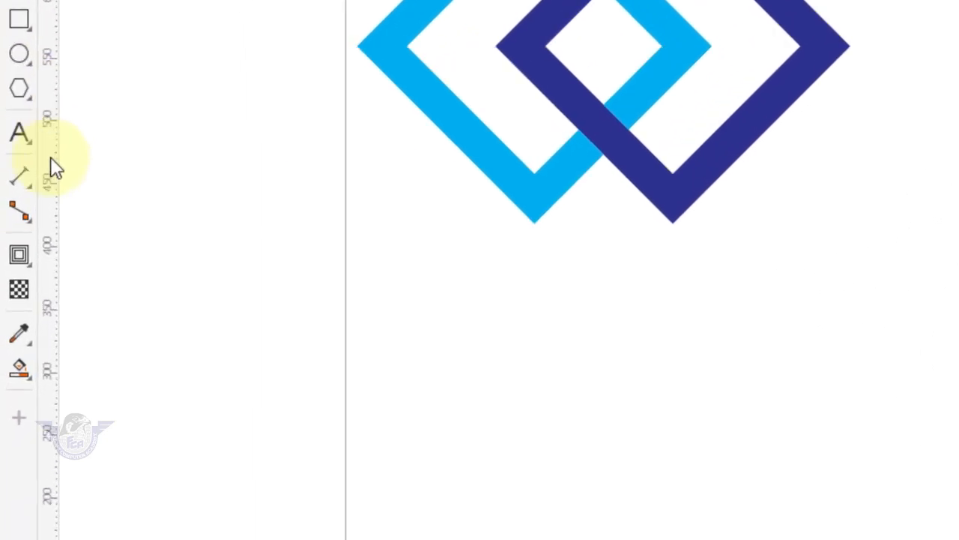
pyautogui.click(25, 262)
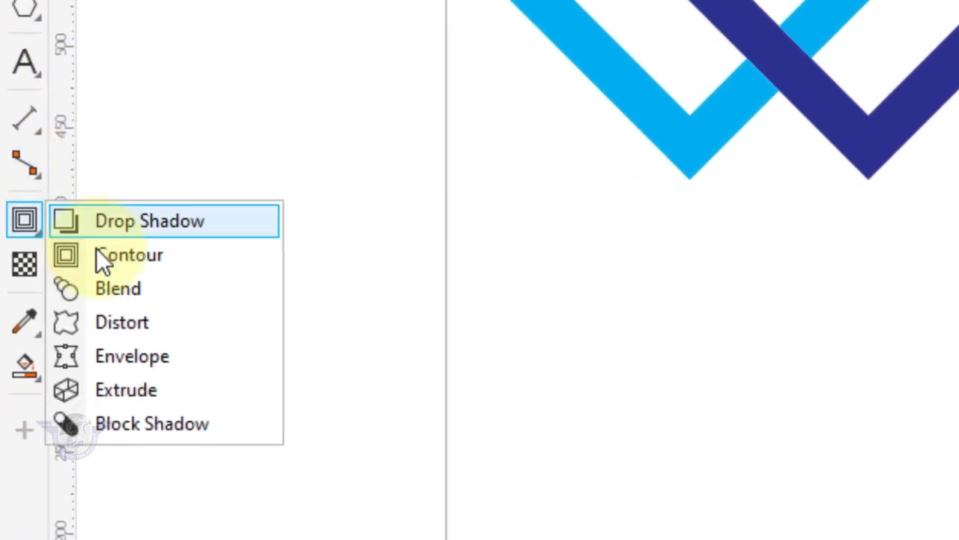
pyautogui.click(112, 256)
pyautogui.moveTo(604, 315); pyautogui.dragTo(608, 314)
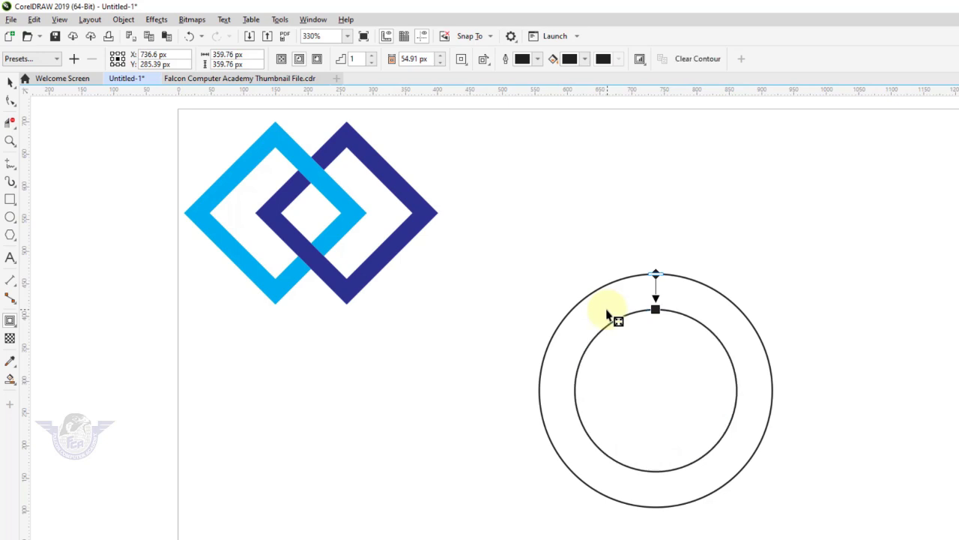
# Step: Break the circle's contour apart into two separate concentric circles and clear the selection
pyautogui.click(10, 82)
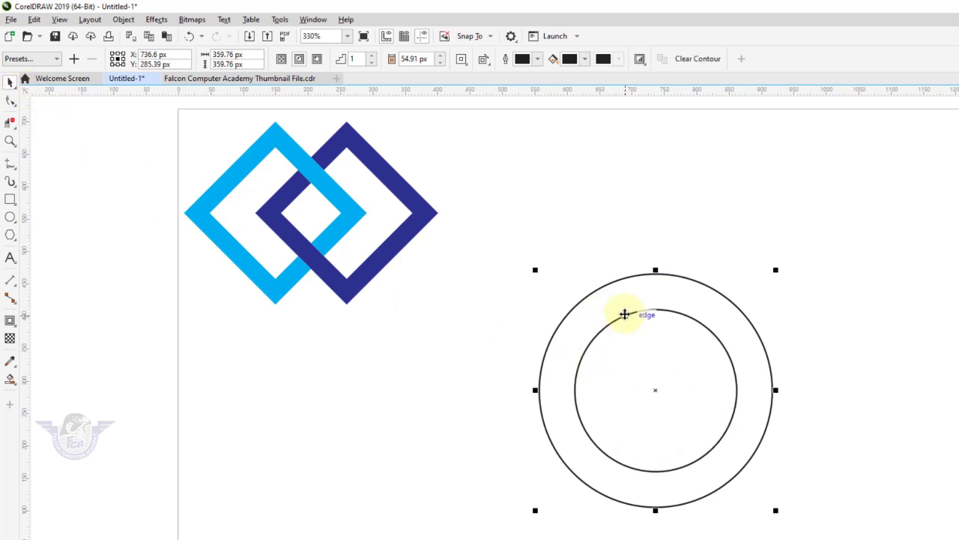
pyautogui.rightClick(624, 315)
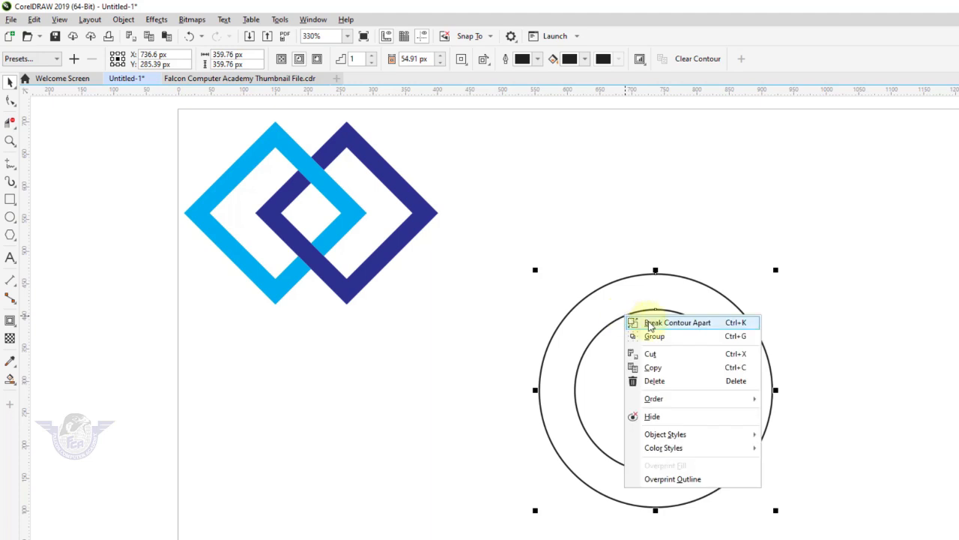
pyautogui.click(649, 323)
pyautogui.click(552, 277)
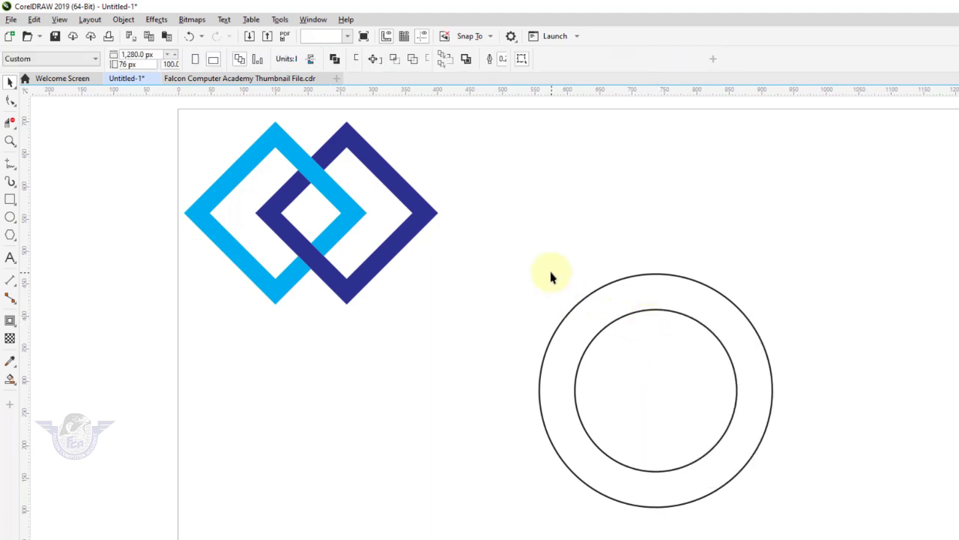
# Step: Duplicate both concentric circles horizontally to the right, overlapping the original ring, with the copy centered at about X 933.5 px
pyautogui.moveTo(507, 246); pyautogui.dragTo(775, 520)
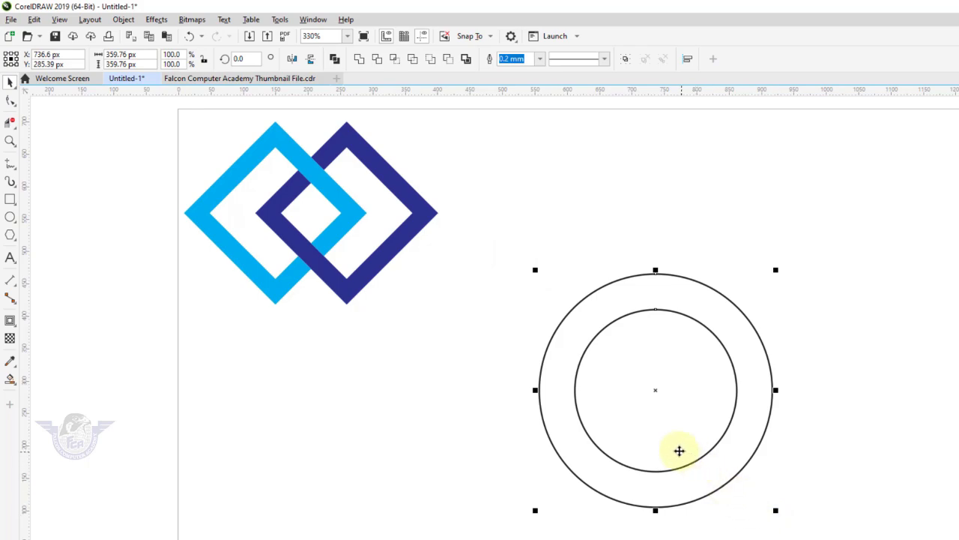
pyautogui.moveTo(644, 430); pyautogui.dragTo(772, 389)
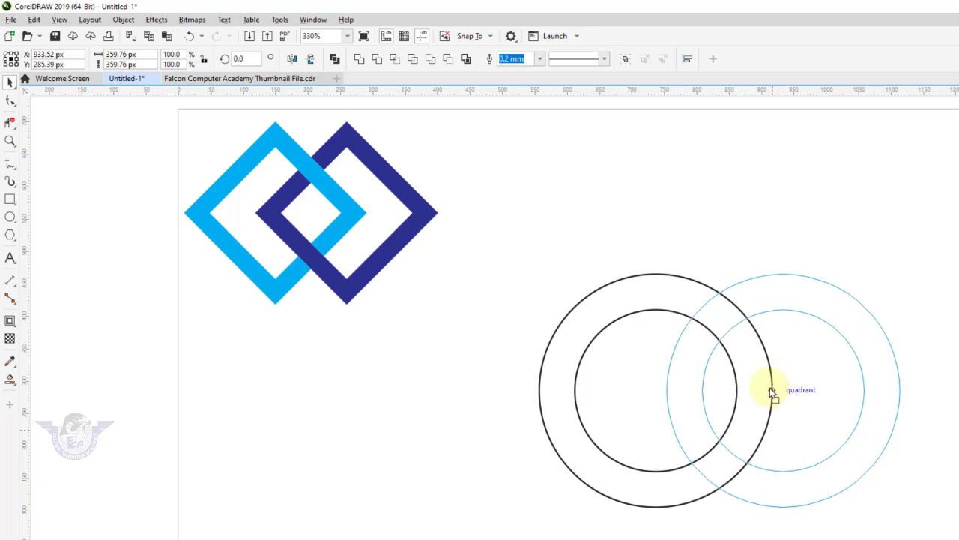
pyautogui.moveTo(771, 388); pyautogui.dragTo(768, 387)
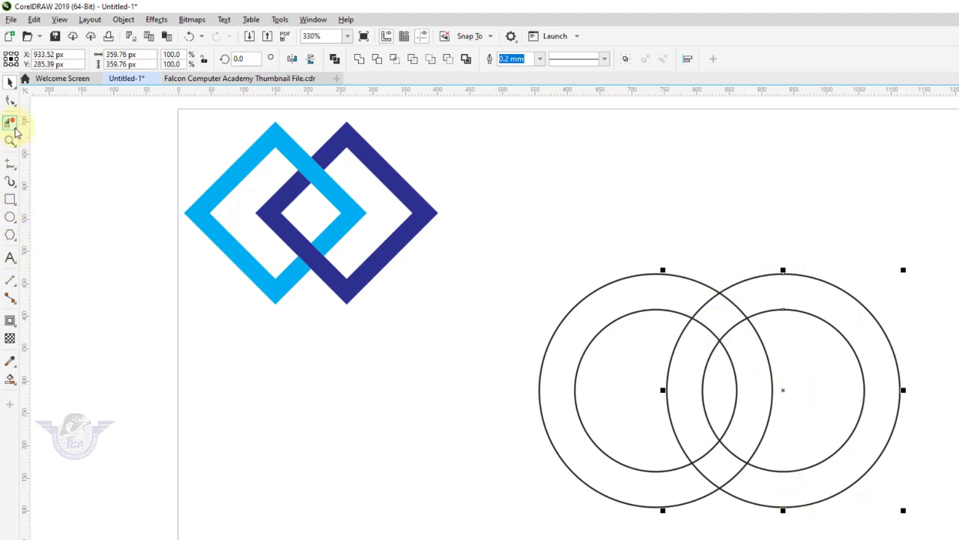
# Step: Remove the crossing line segments with Virtual Segment Delete so the two circular rings interlace at their upper and lower overlaps
pyautogui.click(15, 131)
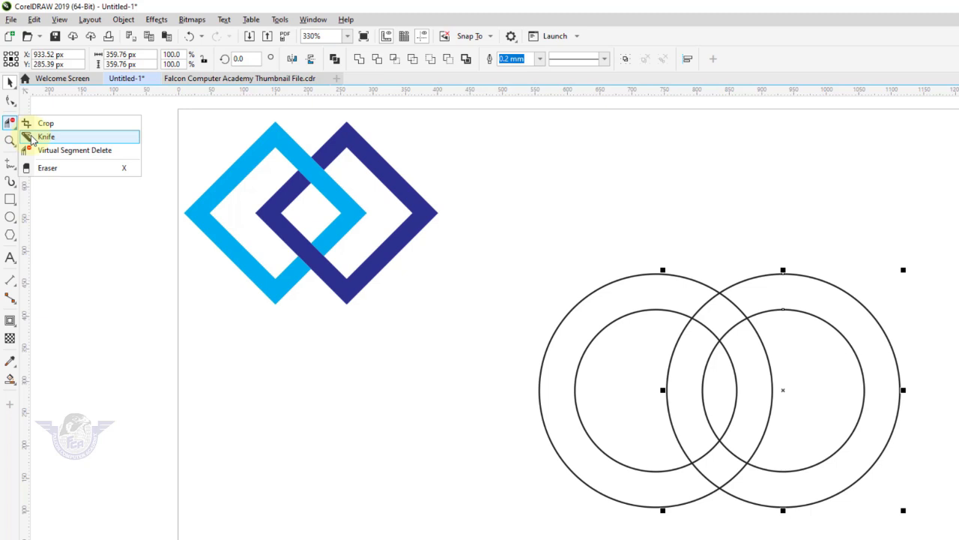
pyautogui.click(45, 153)
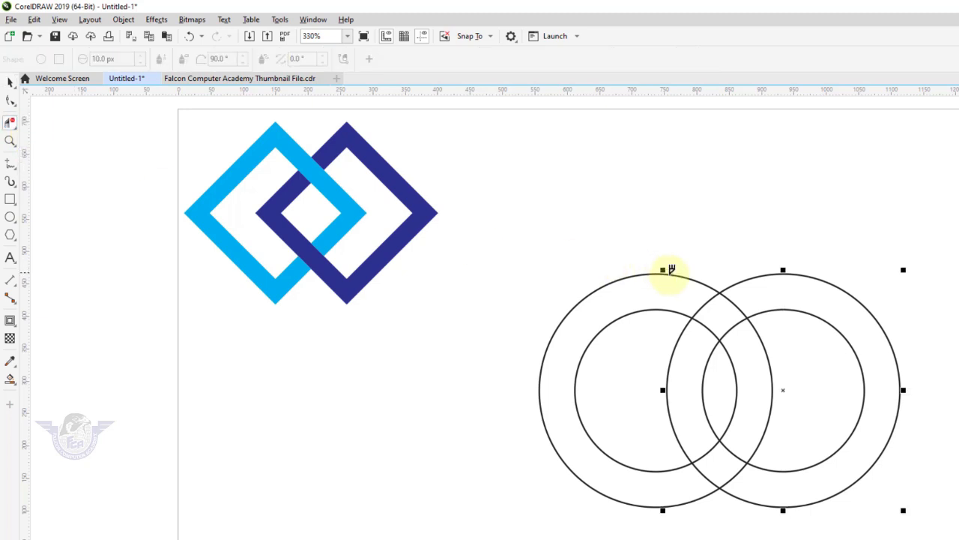
pyautogui.click(702, 307)
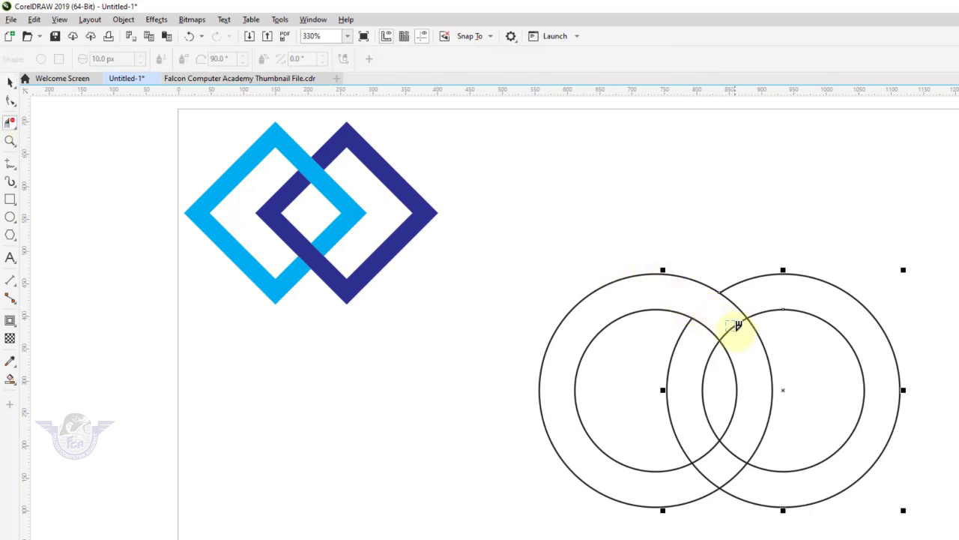
pyautogui.click(734, 327)
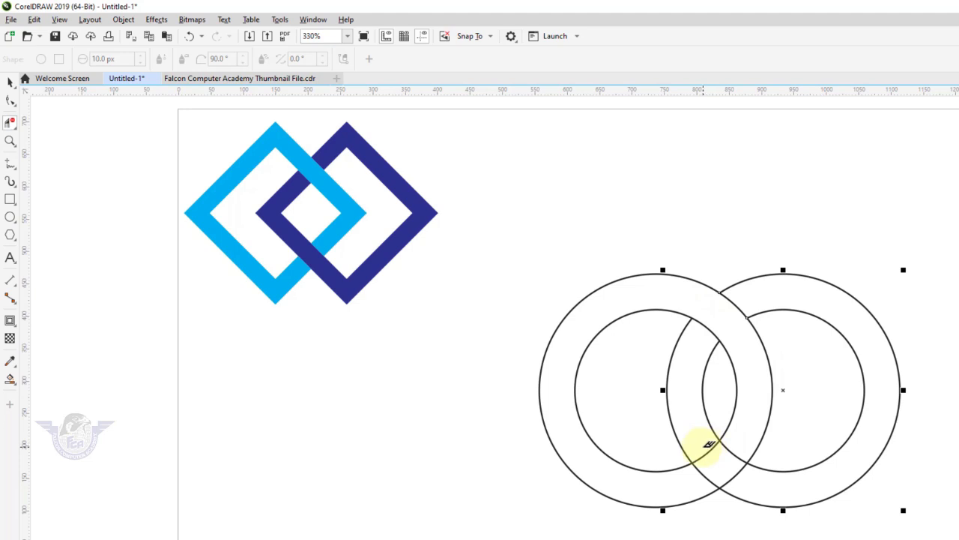
pyautogui.click(736, 474)
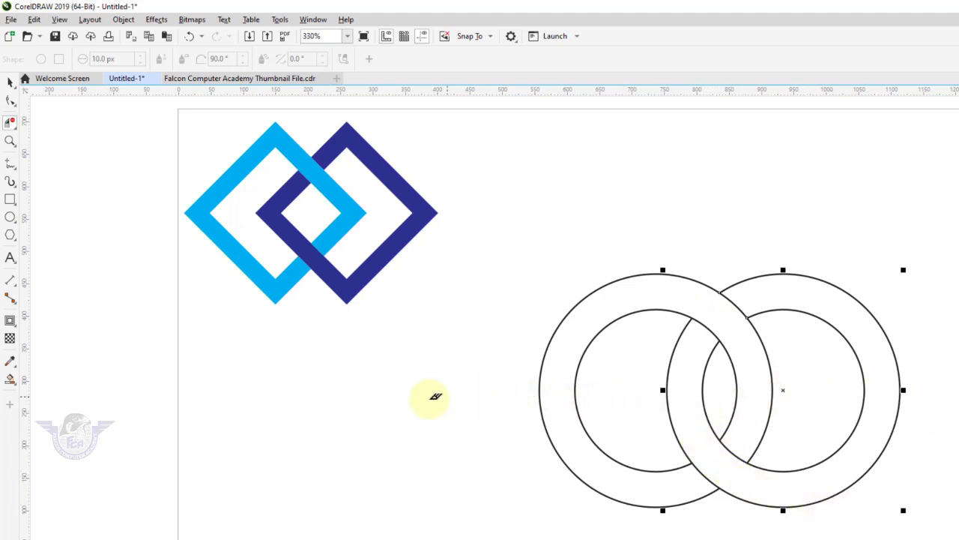
pyautogui.press('space')
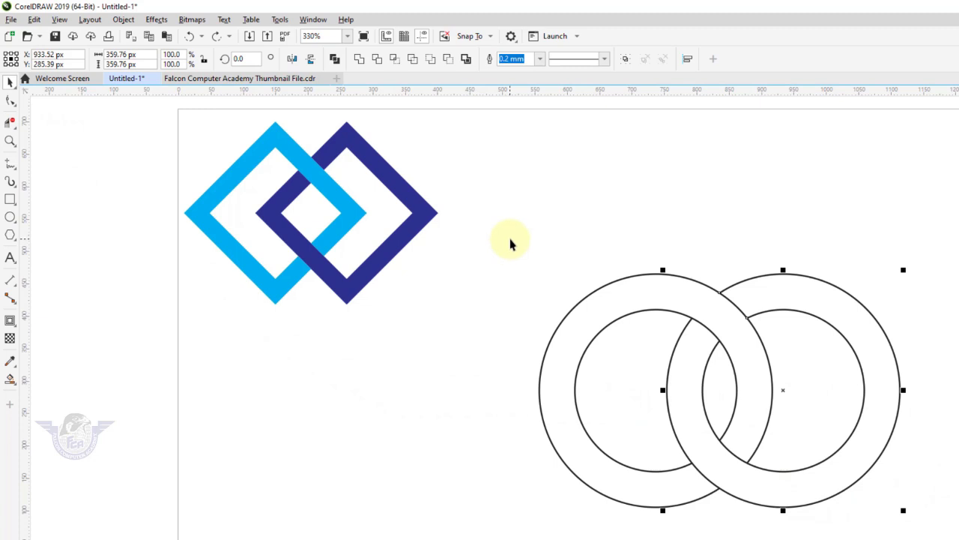
# Step: Duplicate the interlaced ring pair horizontally to the left, overlapping the original pair, with the copy centered at about X 423 px
pyautogui.moveTo(510, 239); pyautogui.dragTo(953, 536)
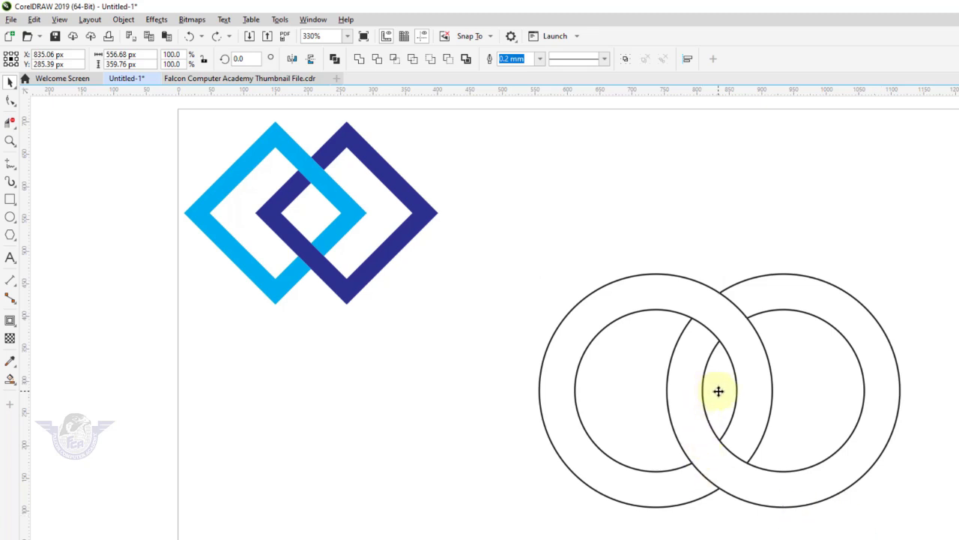
pyautogui.moveTo(718, 390); pyautogui.dragTo(452, 421)
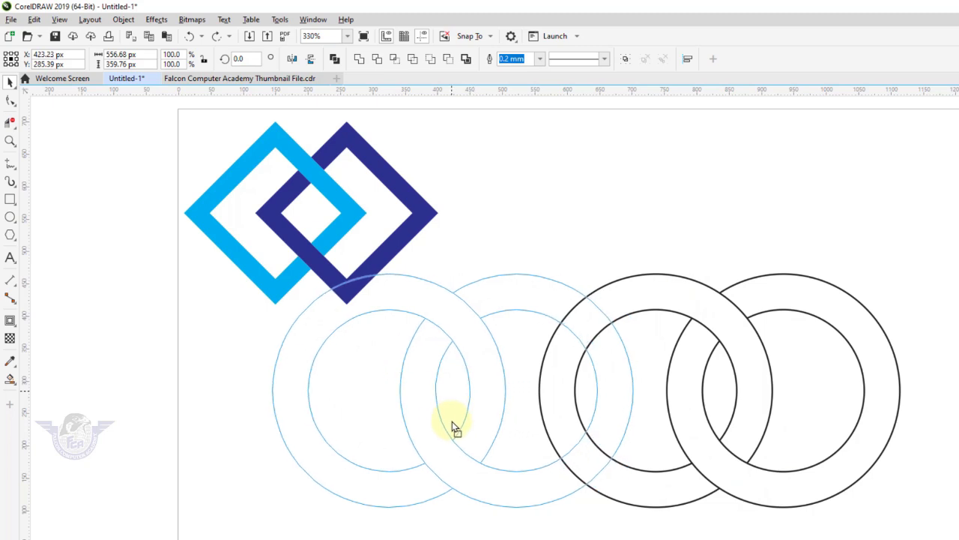
pyautogui.moveTo(452, 422); pyautogui.dragTo(452, 421)
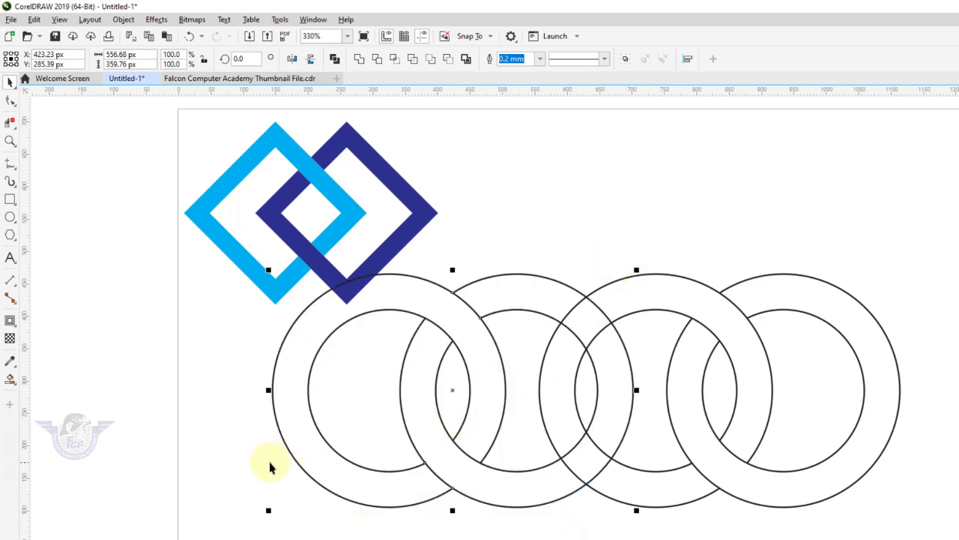
# Step: Delete the crossing segments between the second and third rings with Virtual Segment Delete so all four rings form a chain
pyautogui.click(10, 125)
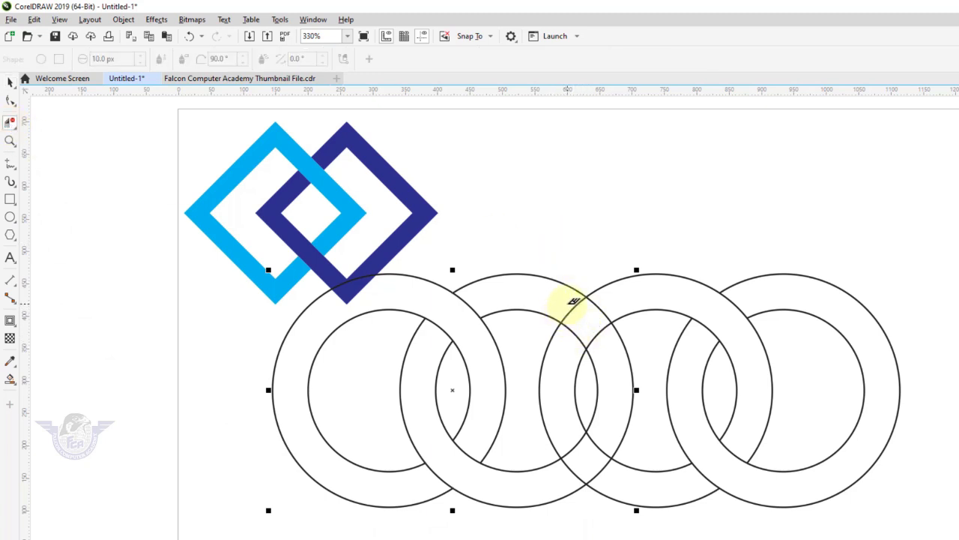
pyautogui.moveTo(591, 326); pyautogui.dragTo(605, 337)
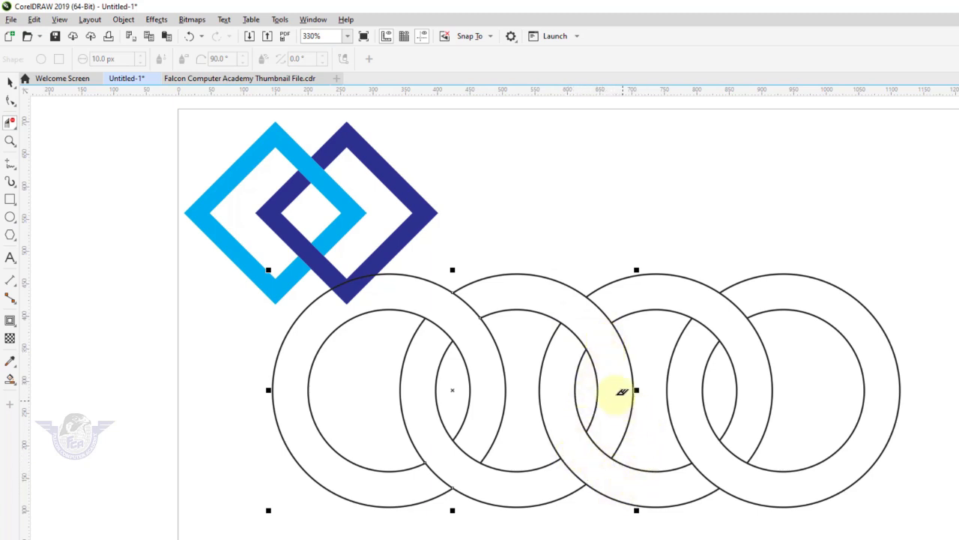
pyautogui.click(10, 82)
# Step: Select the whole interlaced diamond artwork and scale it down to about 317 by 228 px, clear of the rings
pyautogui.moveTo(147, 344); pyautogui.dragTo(431, 112)
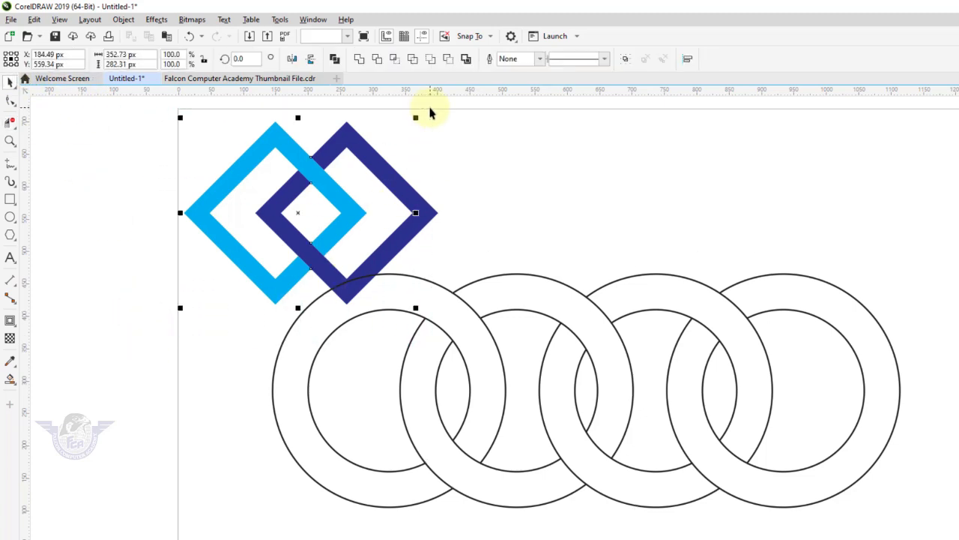
pyautogui.moveTo(165, 350); pyautogui.dragTo(455, 113)
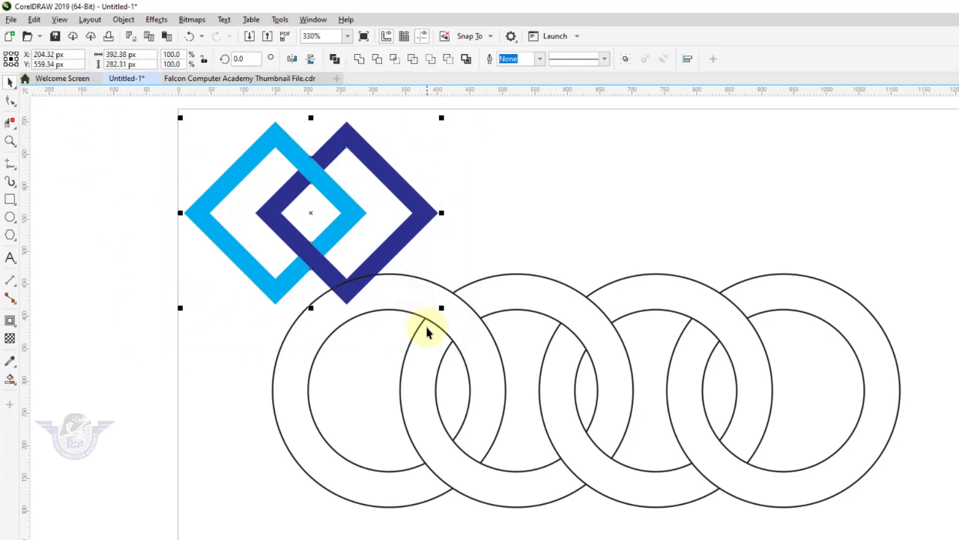
pyautogui.moveTo(442, 310); pyautogui.dragTo(393, 273)
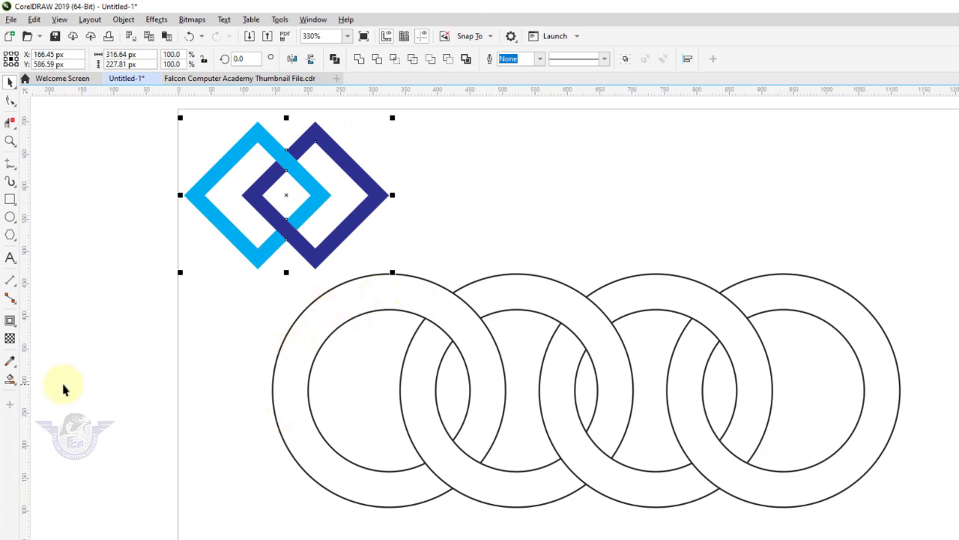
# Step: Apply a slate blue Smart Fill to the first ring and to both parts of the second ring
pyautogui.click(17, 385)
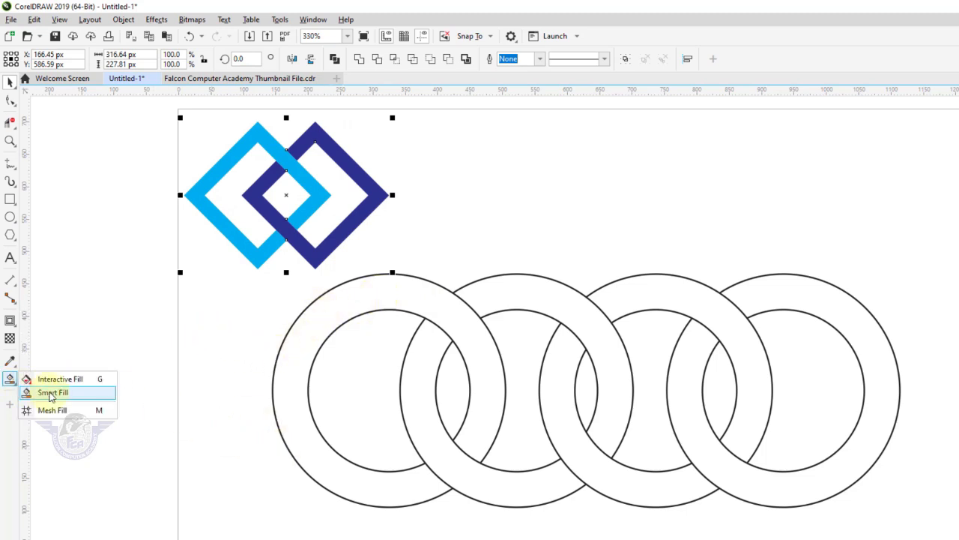
pyautogui.click(51, 393)
pyautogui.click(305, 367)
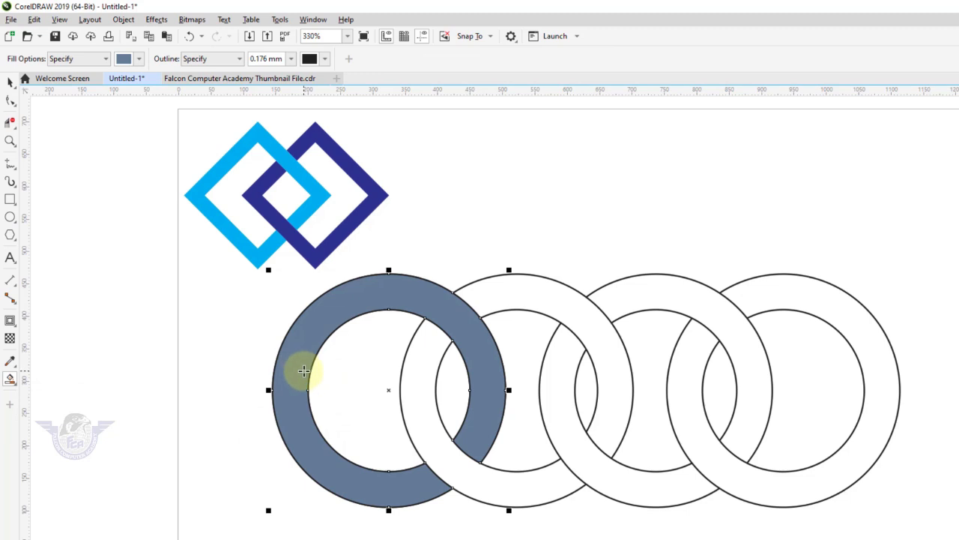
pyautogui.click(467, 477)
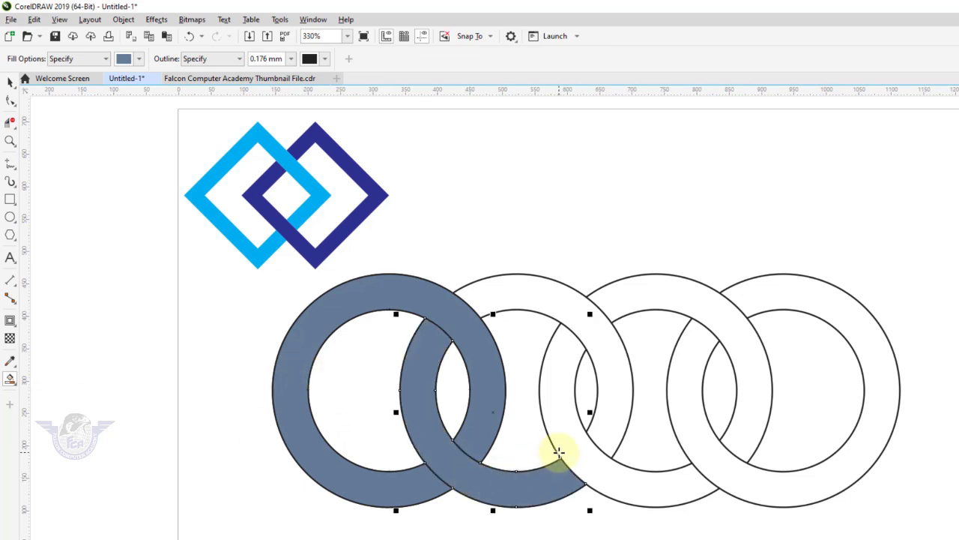
pyautogui.click(570, 321)
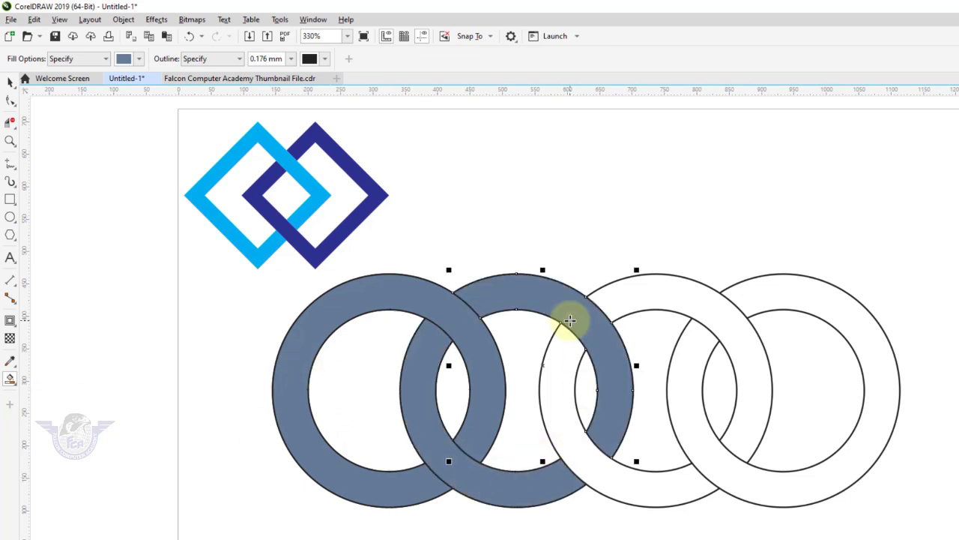
# Step: Recolor both parts of the second ring yellow
pyautogui.click(953, 273)
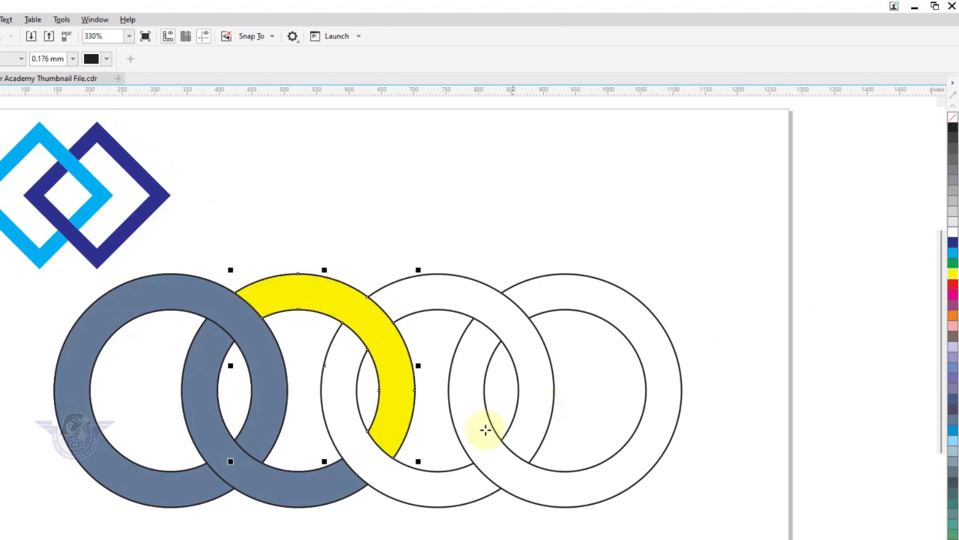
pyautogui.press('space')
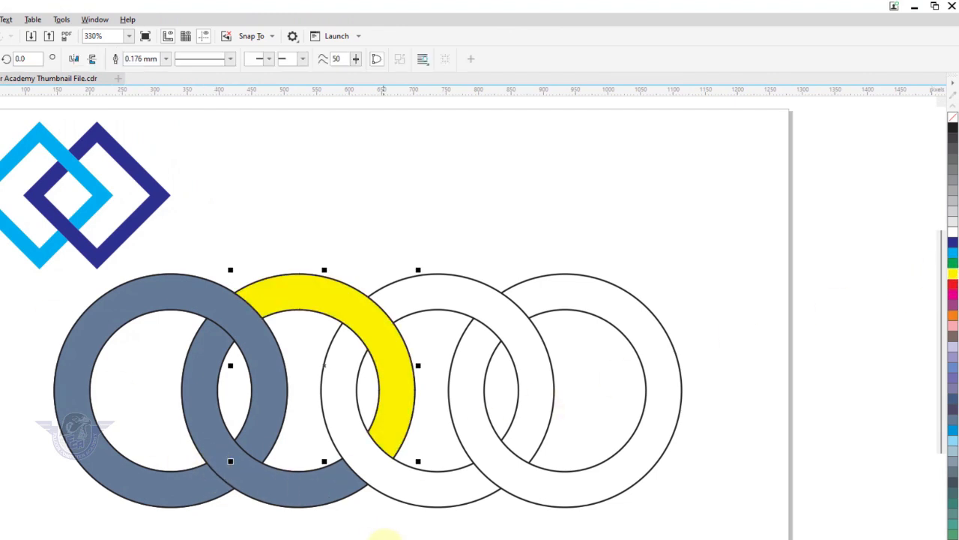
pyautogui.click(313, 487)
pyautogui.click(952, 273)
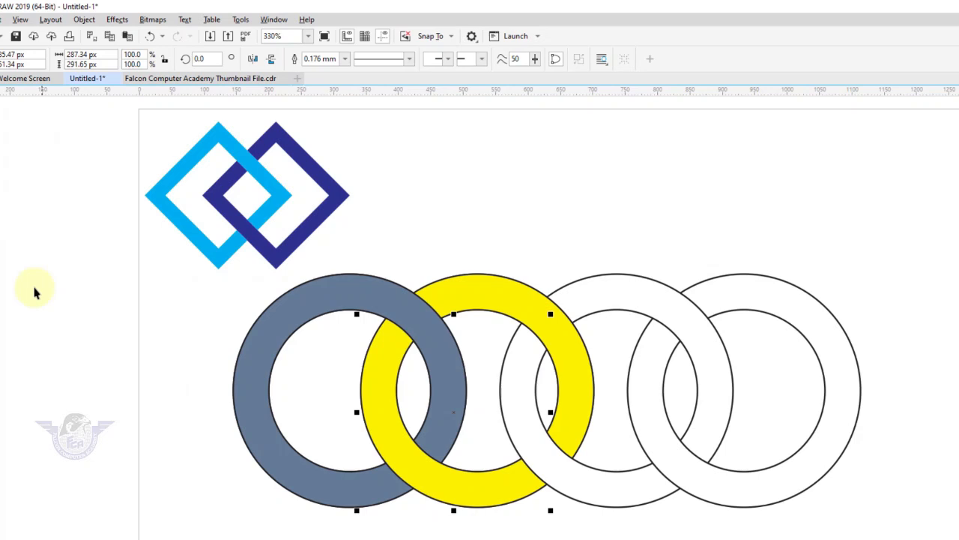
# Step: Apply Smart Fill to both the upper and lower parts of the third ring
pyautogui.click(10, 379)
pyautogui.click(603, 308)
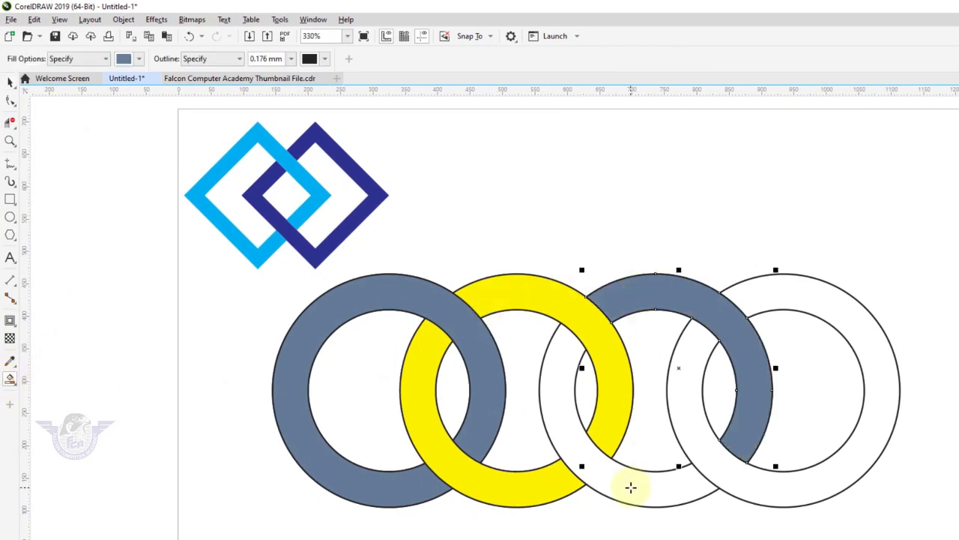
pyautogui.click(632, 488)
# Step: Recolor both parts of the third ring dark blue
pyautogui.click(10, 81)
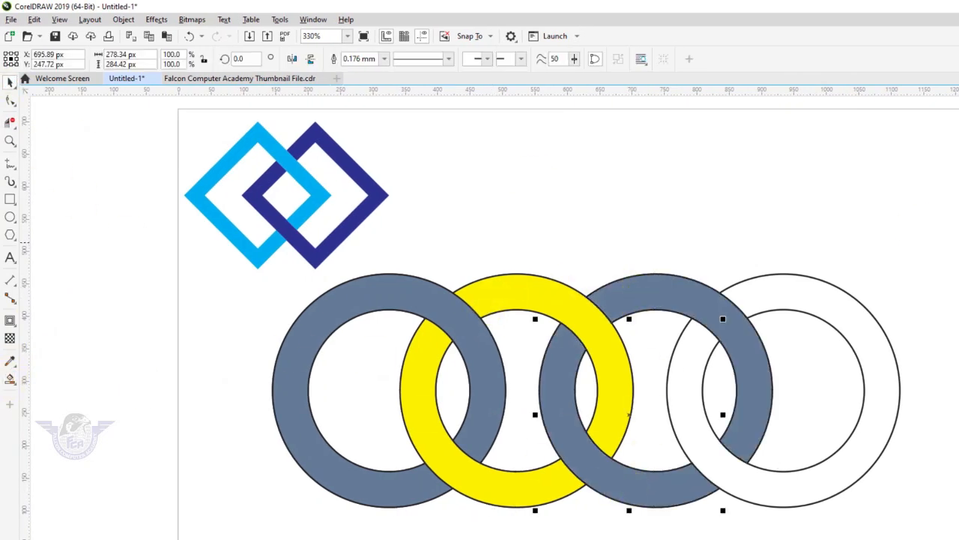
pyautogui.click(952, 242)
pyautogui.click(699, 312)
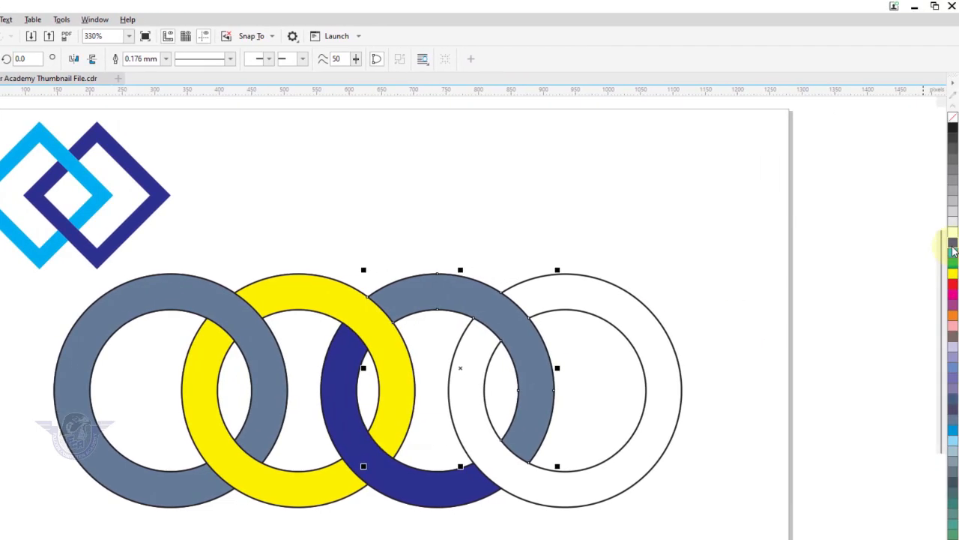
pyautogui.click(953, 248)
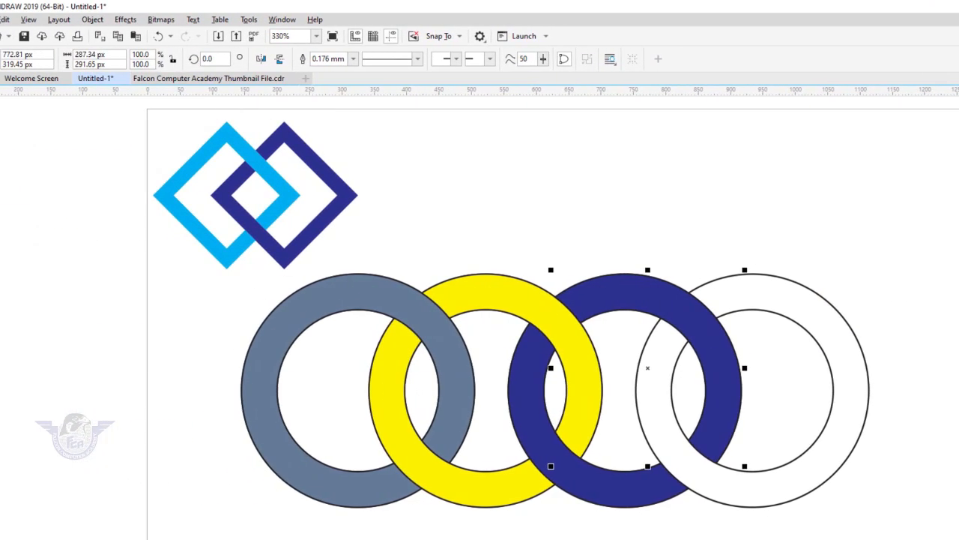
# Step: Apply Smart Fill to the fourth ring and recolor it green
pyautogui.click(10, 380)
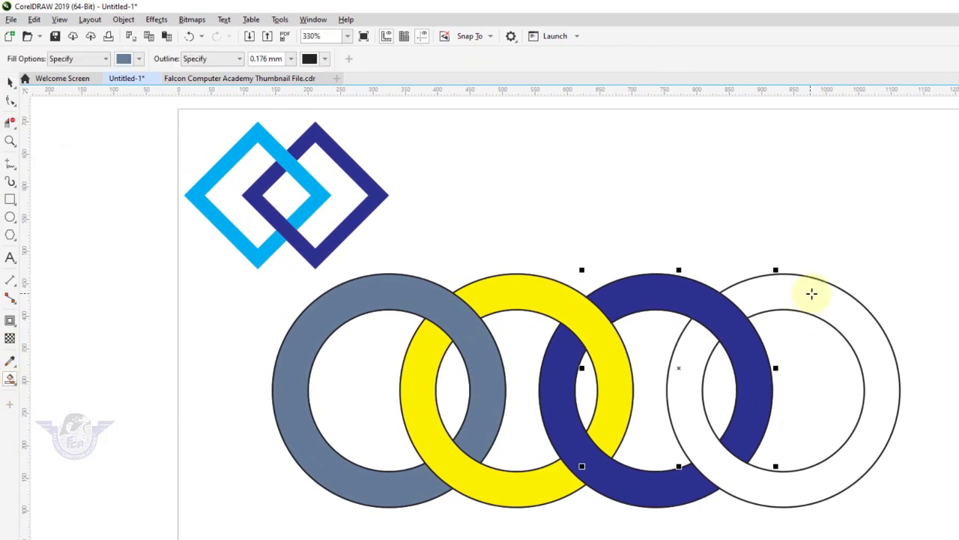
pyautogui.click(812, 291)
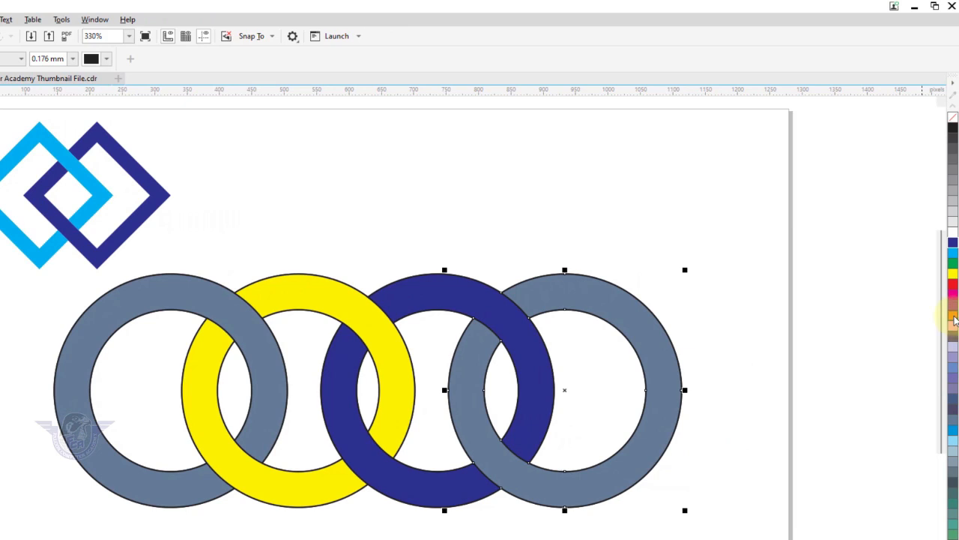
pyautogui.click(953, 318)
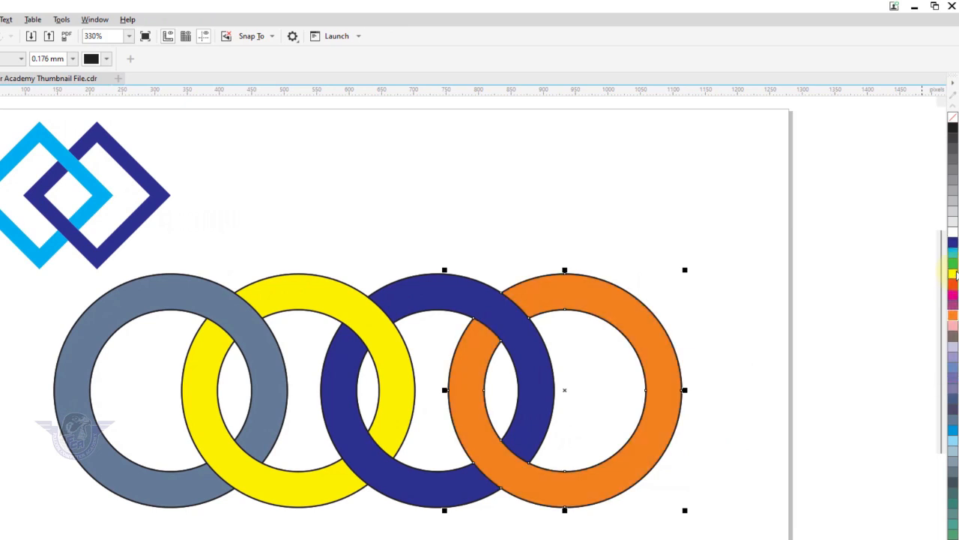
pyautogui.click(953, 264)
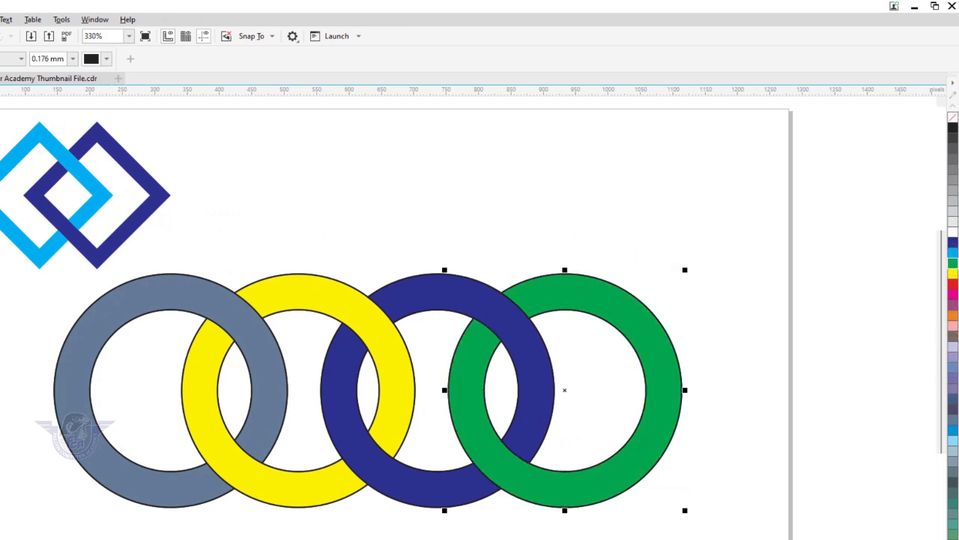
# Step: Select all four interlaced rings and remove their outlines
pyautogui.press('space')
pyautogui.click(15, 517)
pyautogui.moveTo(31, 538); pyautogui.dragTo(733, 264)
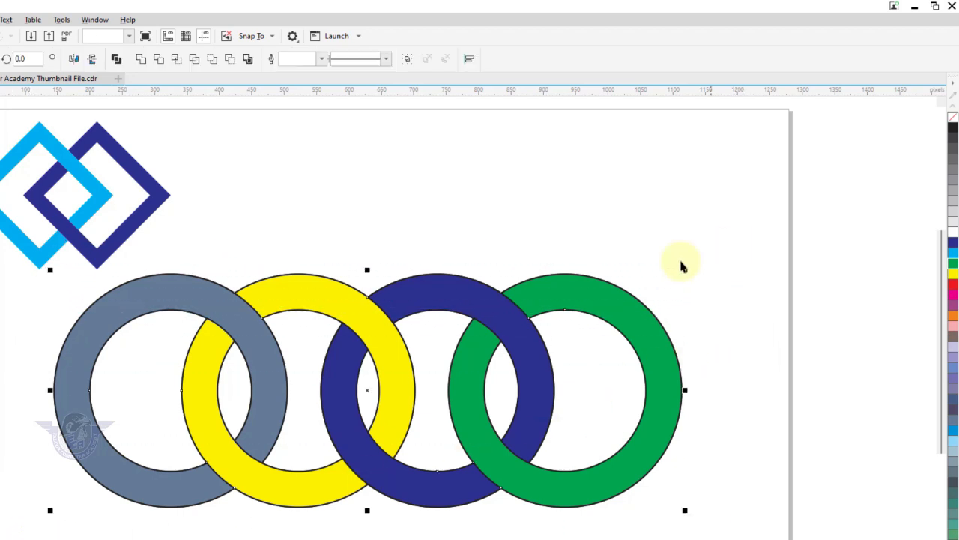
pyautogui.rightClick(953, 120)
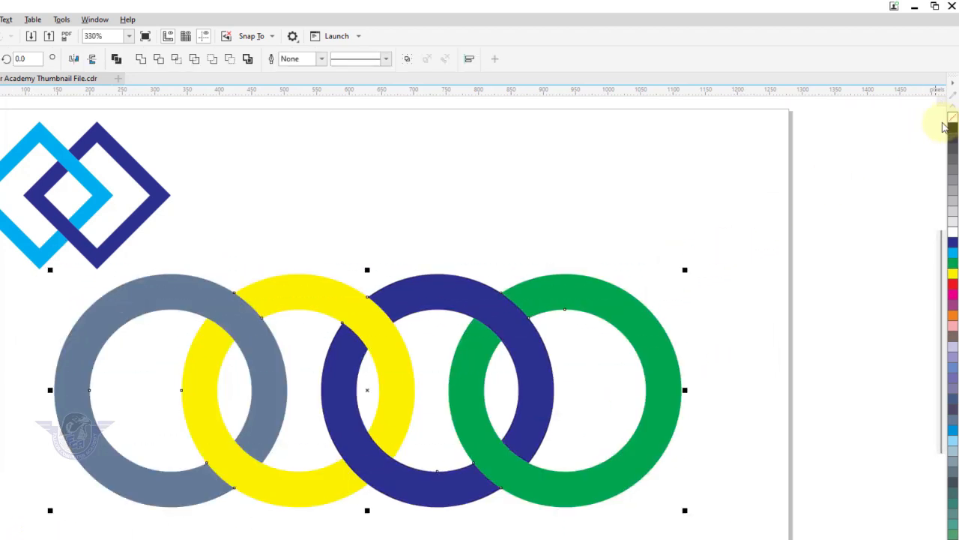
pyautogui.click(760, 242)
# Step: Apply an Interactive Fill gradient to the fourth ring, running from green at its top to dark green at its bottom
pyautogui.click(605, 318)
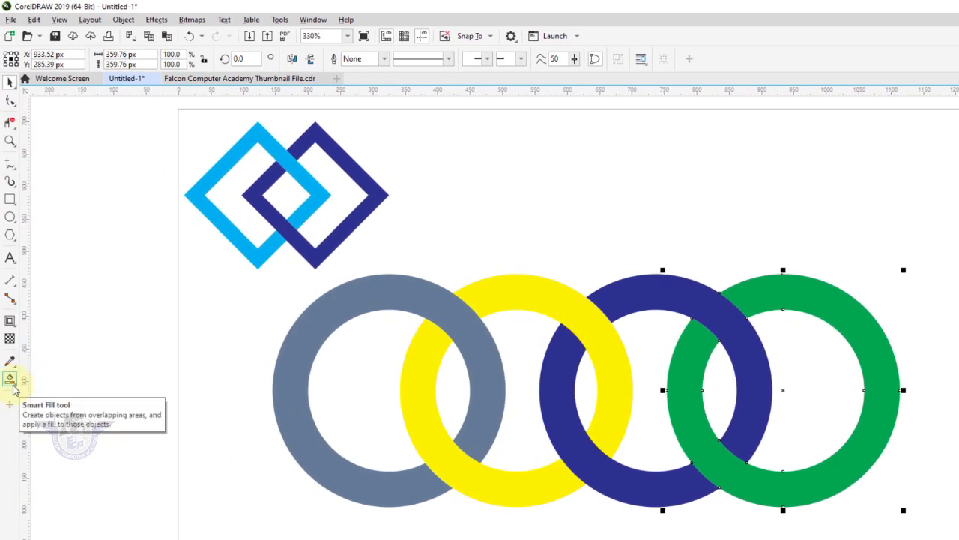
pyautogui.click(11, 382)
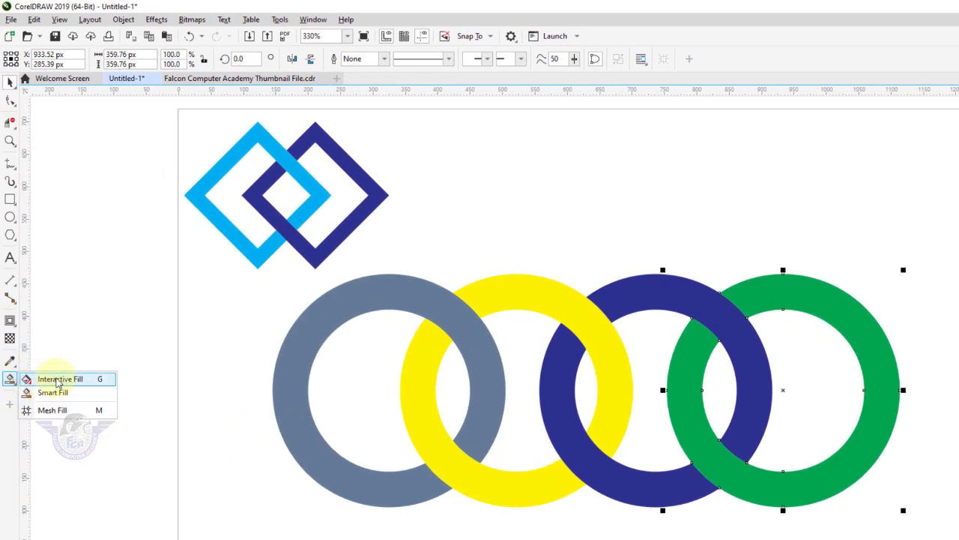
pyautogui.click(25, 381)
pyautogui.moveTo(787, 292); pyautogui.dragTo(789, 463)
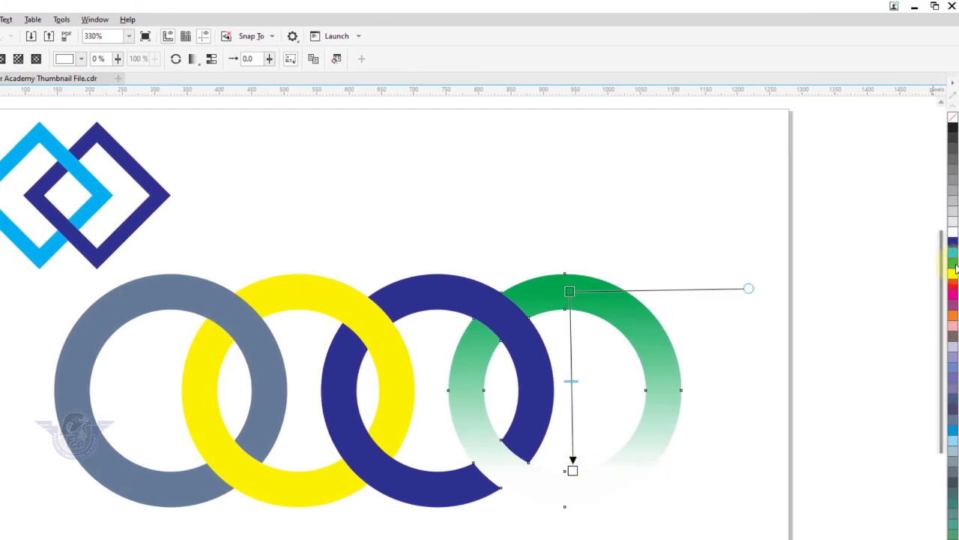
pyautogui.moveTo(956, 270); pyautogui.dragTo(935, 285)
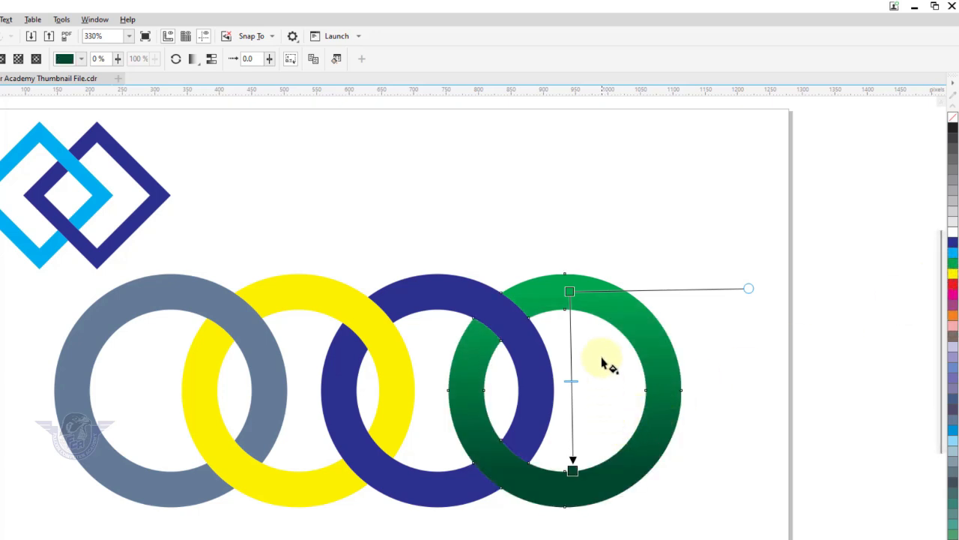
# Step: Group both parts of the third ring and apply an Interactive Fill gradient from dark blue at its top to cyan at its bottom
pyautogui.click(462, 302)
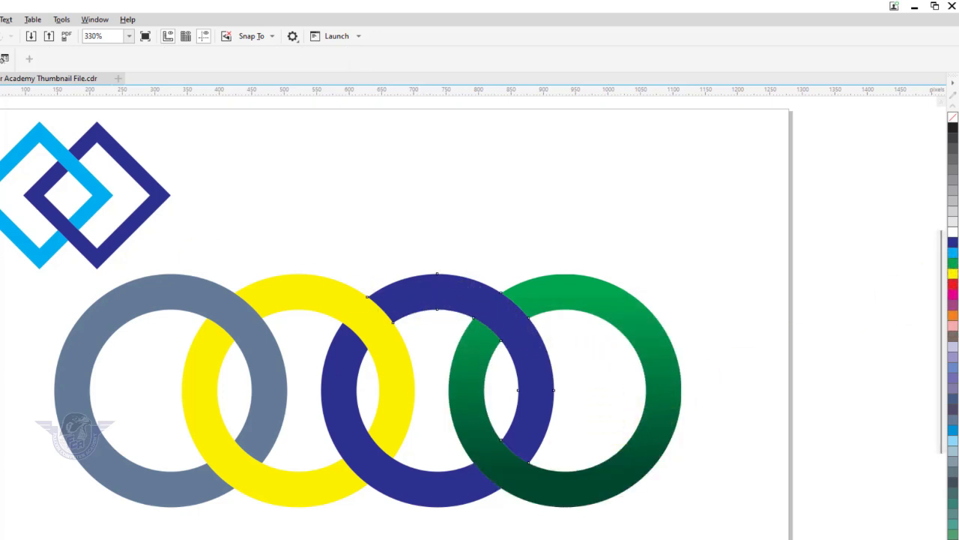
pyautogui.click(435, 304)
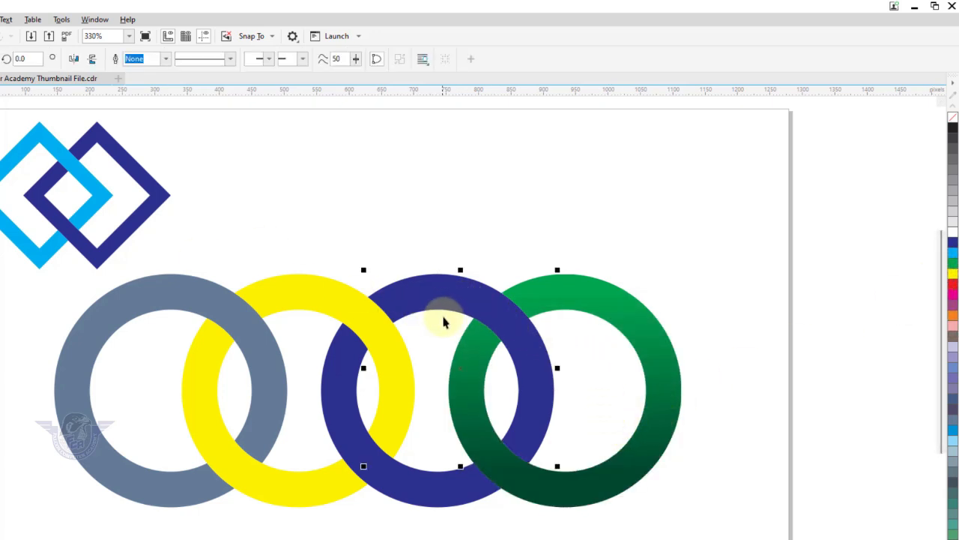
pyautogui.keyDown('shift'); pyautogui.click(419, 487); pyautogui.keyUp('shift')
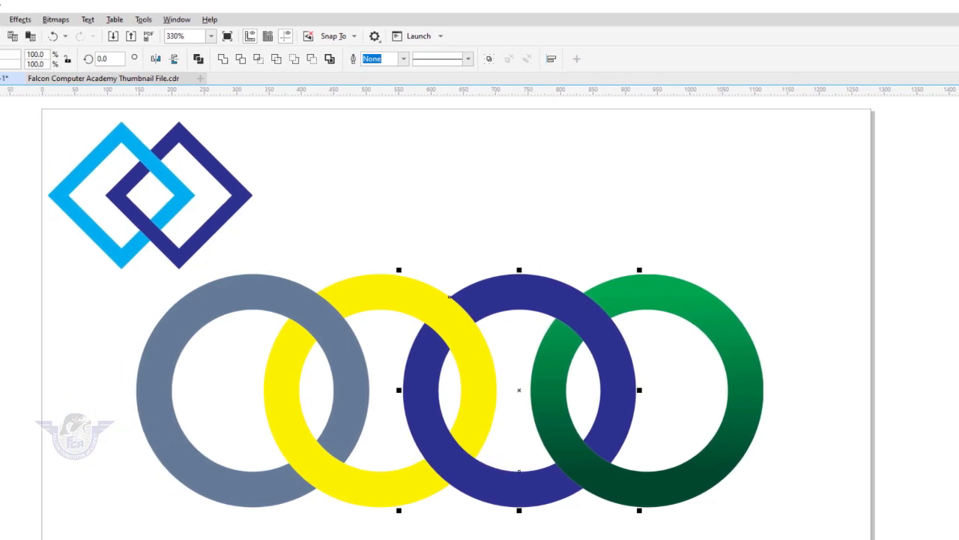
pyautogui.hotkey('ctrl', 'g')
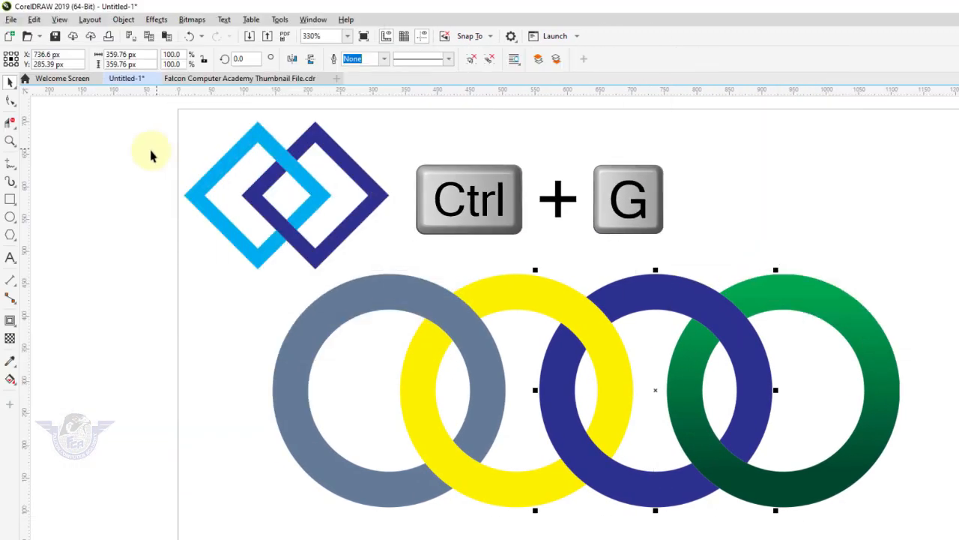
pyautogui.click(11, 380)
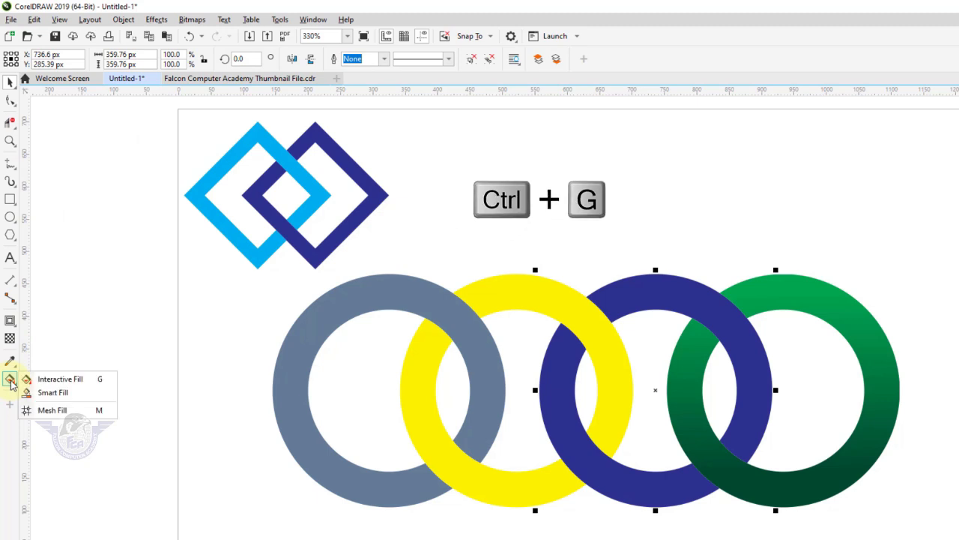
pyautogui.click(56, 377)
pyautogui.moveTo(641, 366); pyautogui.dragTo(632, 470)
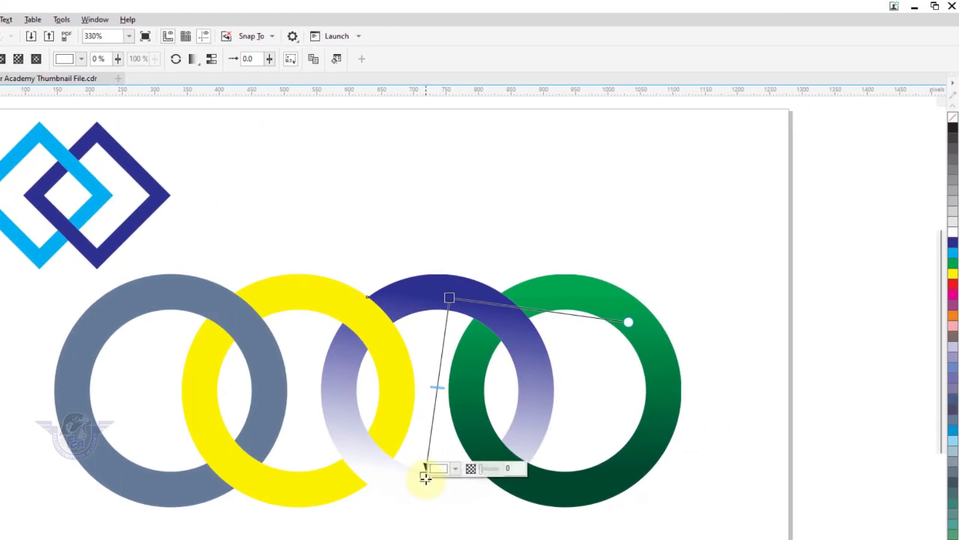
pyautogui.click(954, 257)
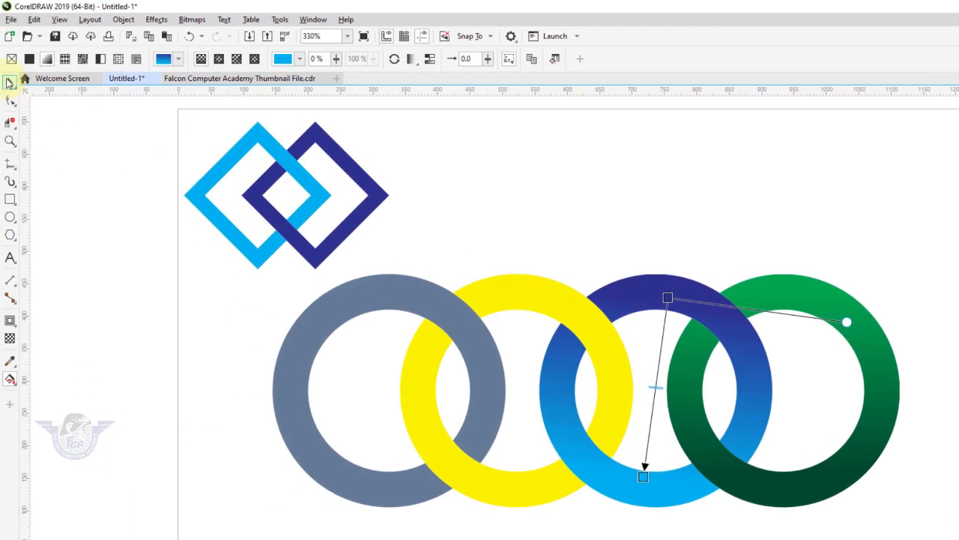
# Step: Group both parts of the second ring and apply an Interactive Fill gradient from yellow at its top to orange at its bottom
pyautogui.click(9, 81)
pyautogui.click(535, 308)
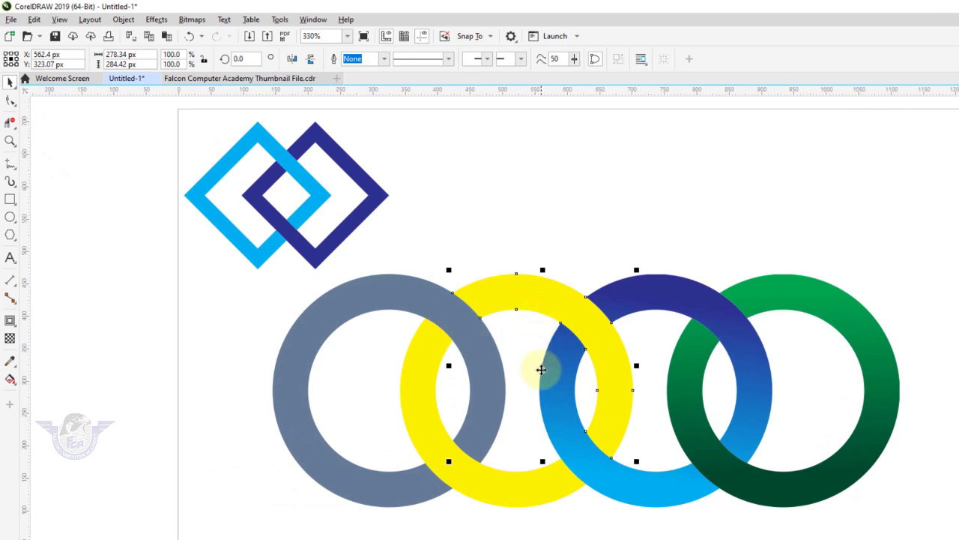
pyautogui.keyDown('shift'); pyautogui.click(481, 479); pyautogui.keyUp('shift')
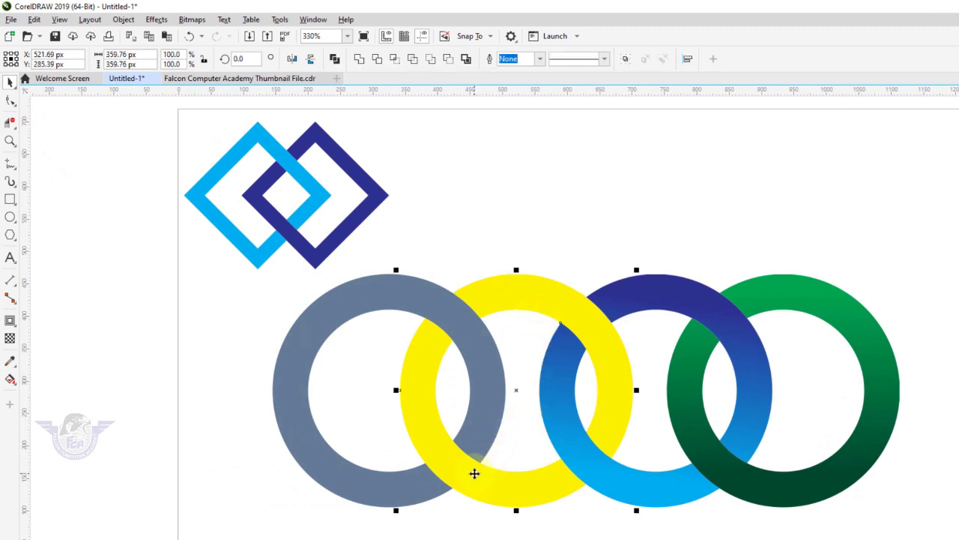
pyautogui.hotkey('ctrl', 'g')
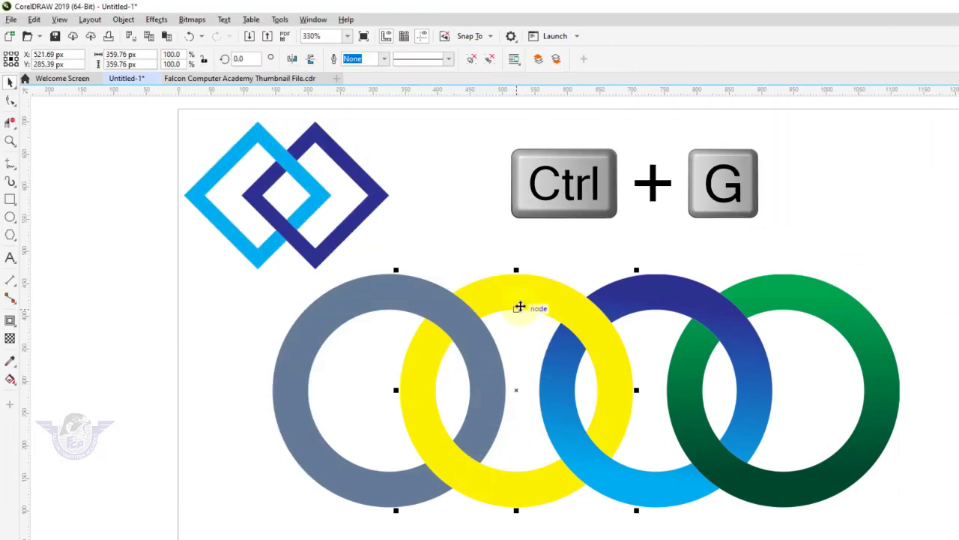
pyautogui.click(11, 380)
pyautogui.click(56, 377)
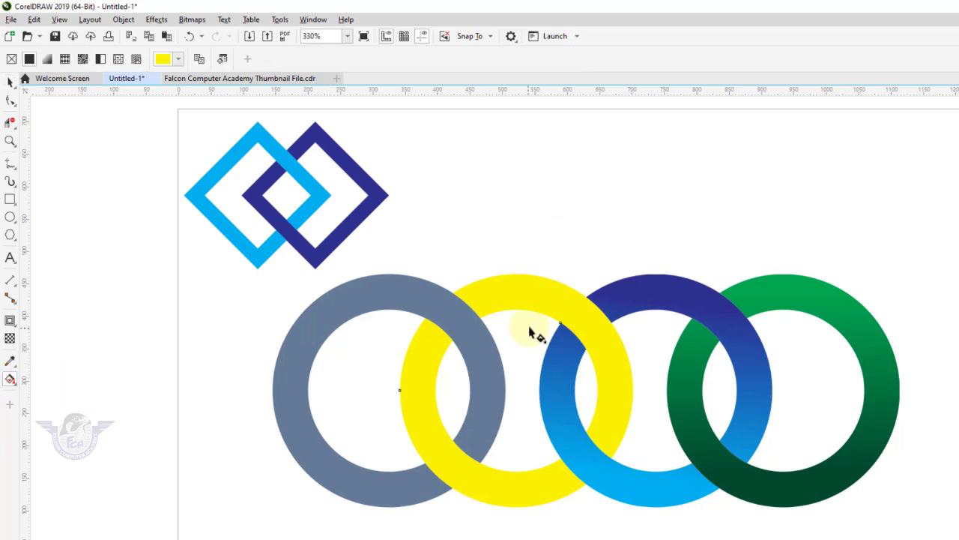
pyautogui.moveTo(523, 297); pyautogui.dragTo(511, 471)
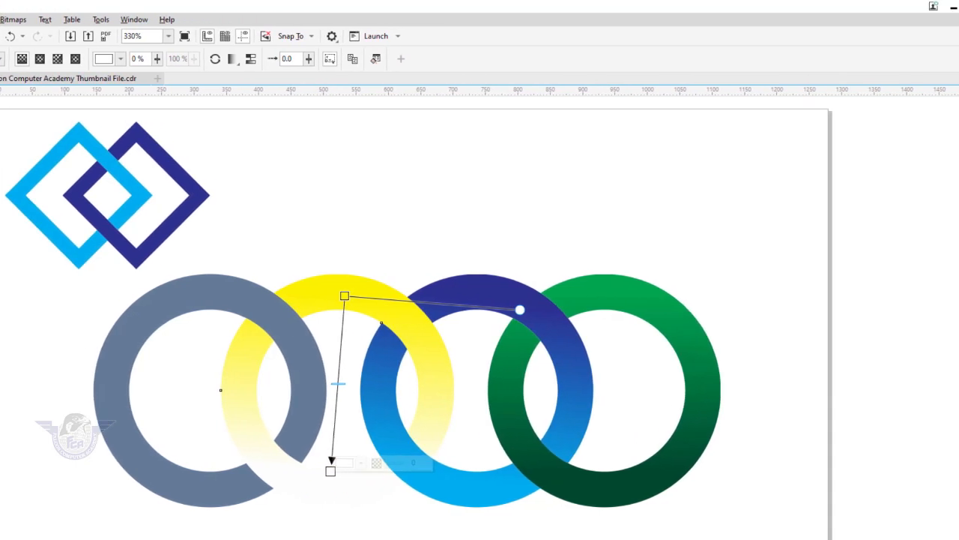
pyautogui.click(953, 319)
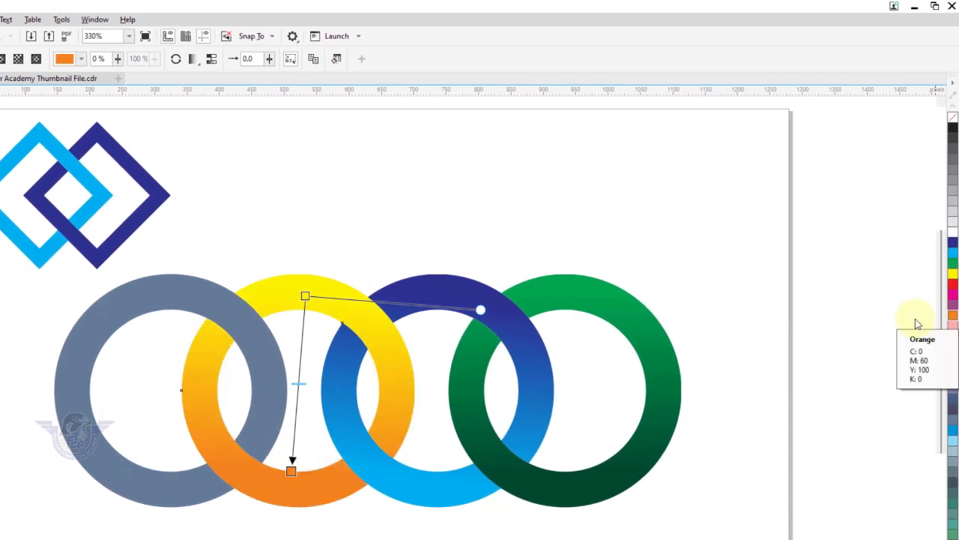
# Step: Apply an Interactive Fill gradient to the first ring, running from slate blue at its top to black at its bottom
pyautogui.click(169, 303)
pyautogui.moveTo(159, 296); pyautogui.dragTo(163, 493)
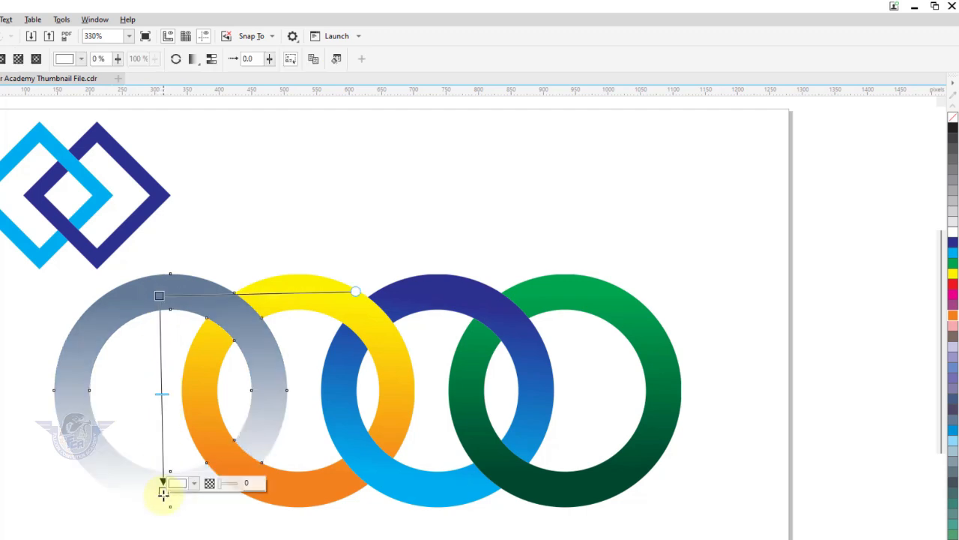
pyautogui.click(955, 255)
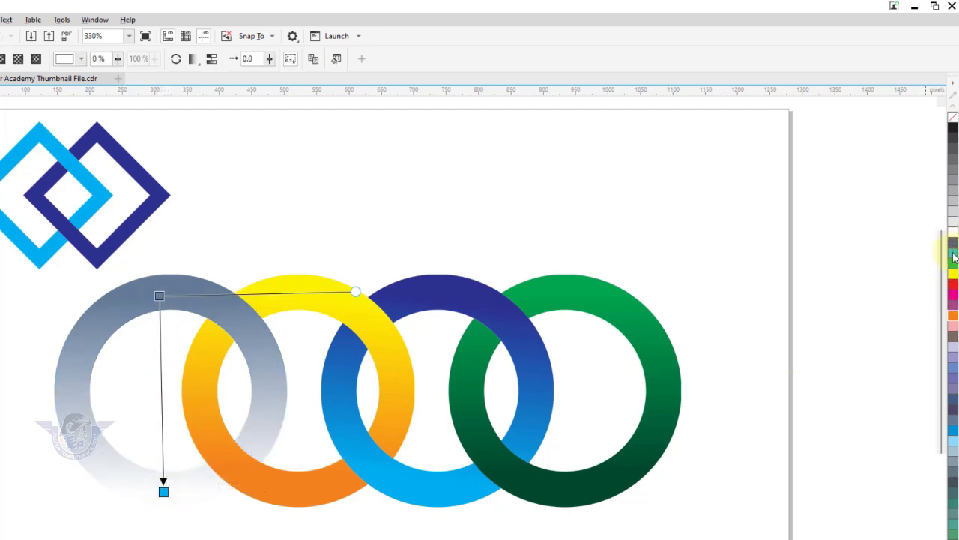
pyautogui.click(954, 131)
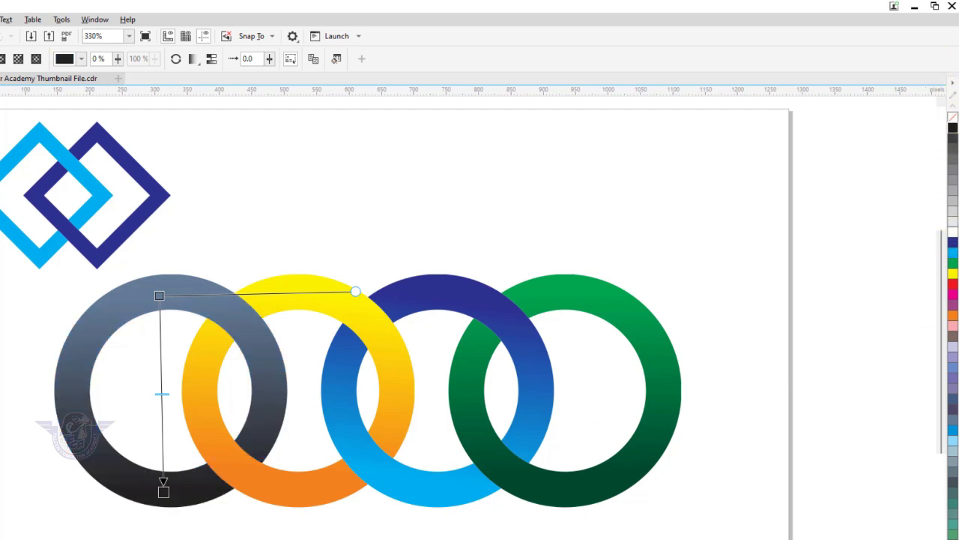
# Step: Group the whole ring chain and scale it down to about 70.7%, about 254 px high
pyautogui.press('space')
pyautogui.scroll(-2, 32, 285)
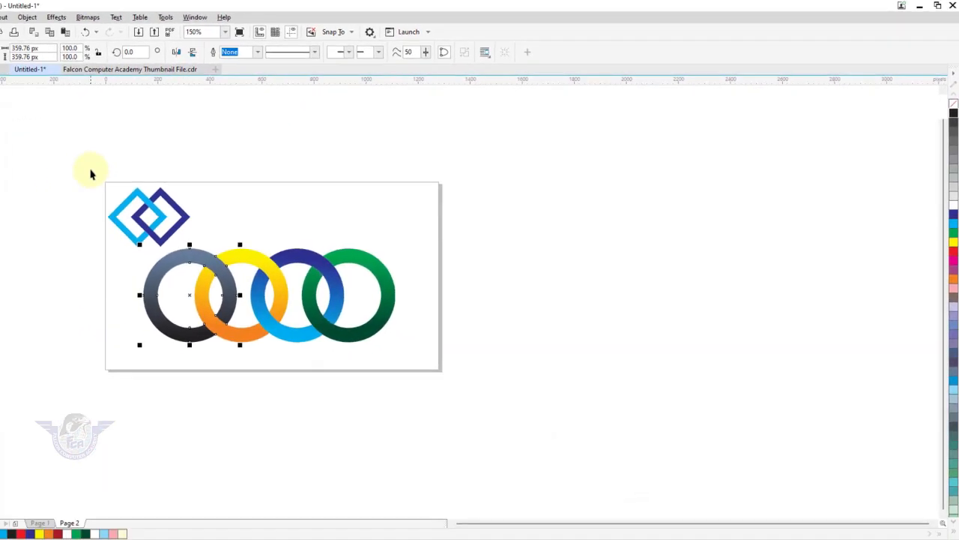
pyautogui.moveTo(88, 235); pyautogui.dragTo(454, 374)
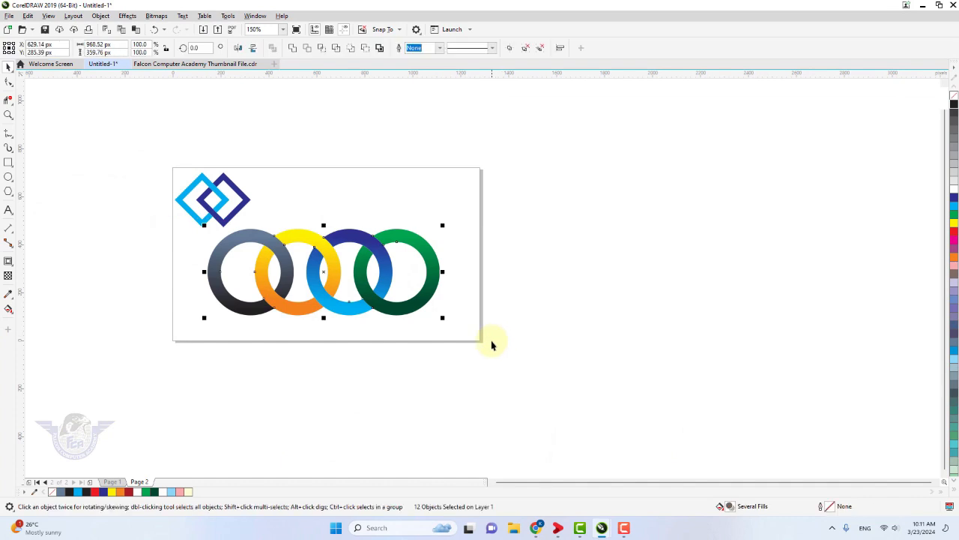
pyautogui.hotkey('ctrl', 'g')
pyautogui.moveTo(442, 225); pyautogui.dragTo(407, 237)
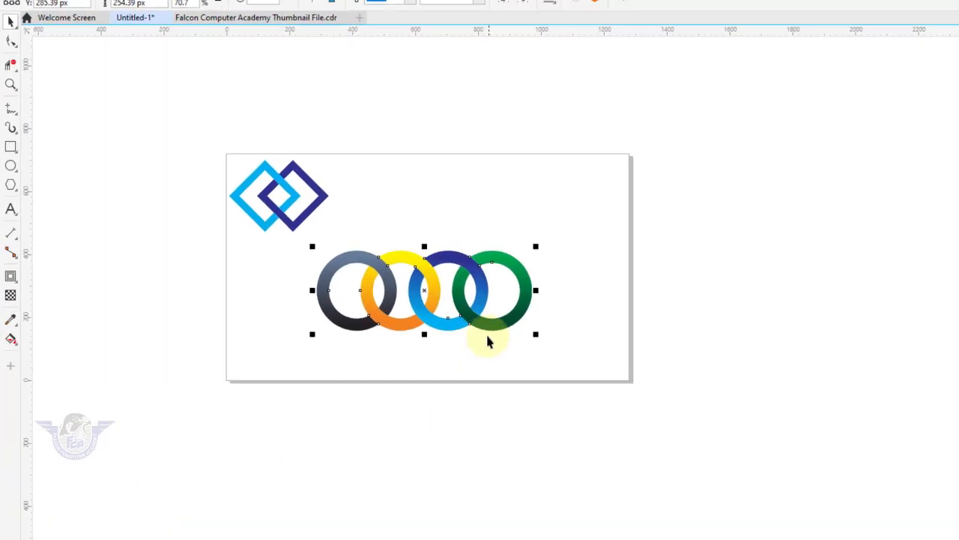
# Step: Select all parts of the interlaced diamond artwork and group them
pyautogui.click(290, 218)
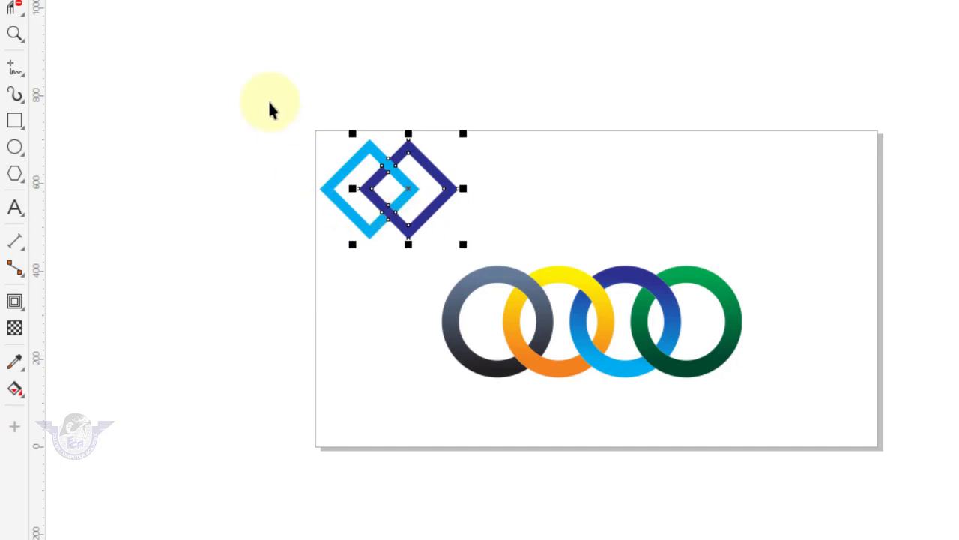
pyautogui.moveTo(271, 101); pyautogui.dragTo(497, 257)
pyautogui.hotkey('ctrl', 'g')
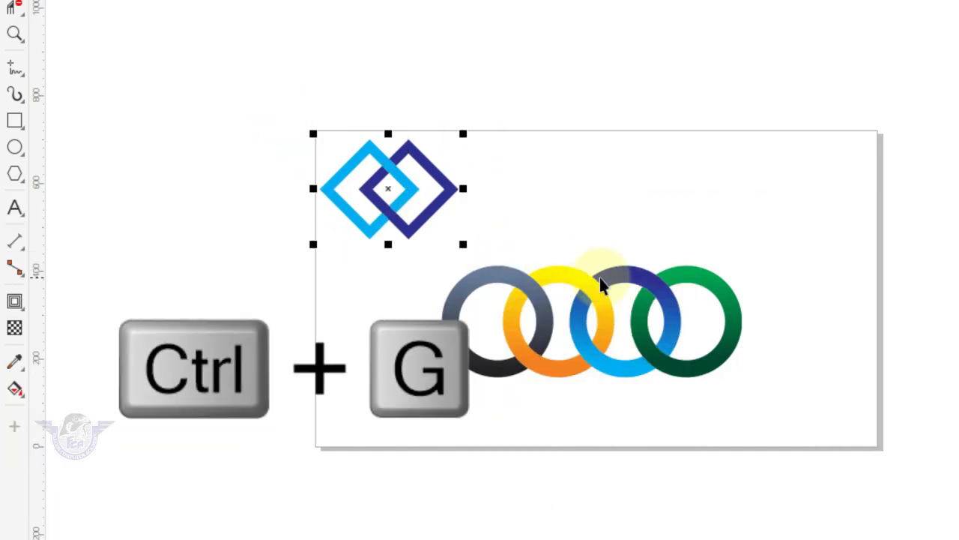
# Step: Center the diamond group horizontally over the ring chain and move both designs slightly down on the page
pyautogui.keyDown('shift'); pyautogui.click(599, 277); pyautogui.keyUp('shift')
pyautogui.press('c')
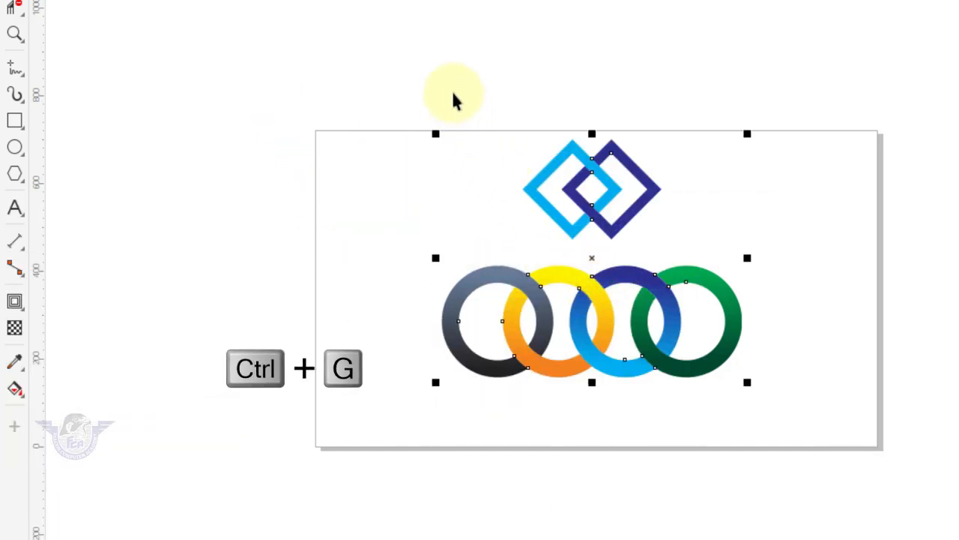
pyautogui.moveTo(338, 105); pyautogui.dragTo(784, 397)
pyautogui.moveTo(666, 362); pyautogui.dragTo(669, 392)
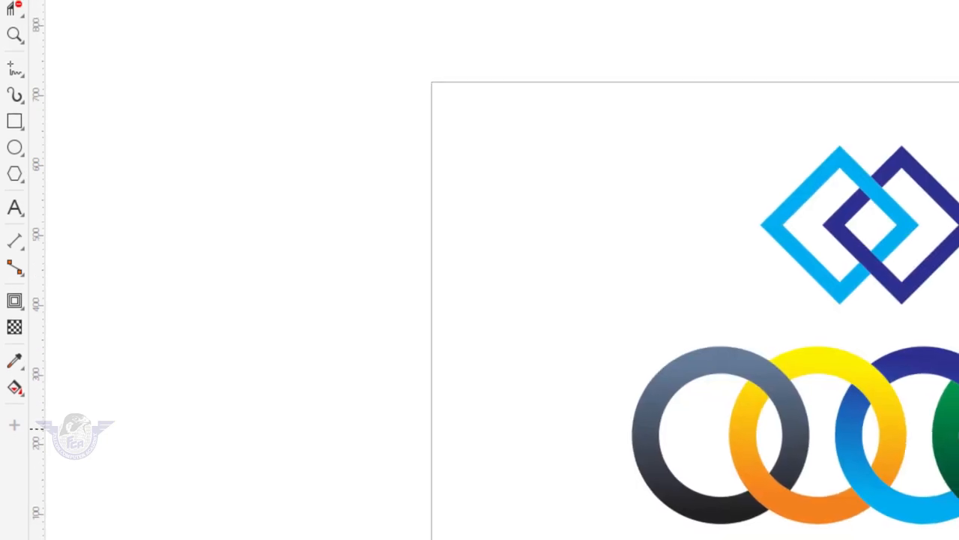